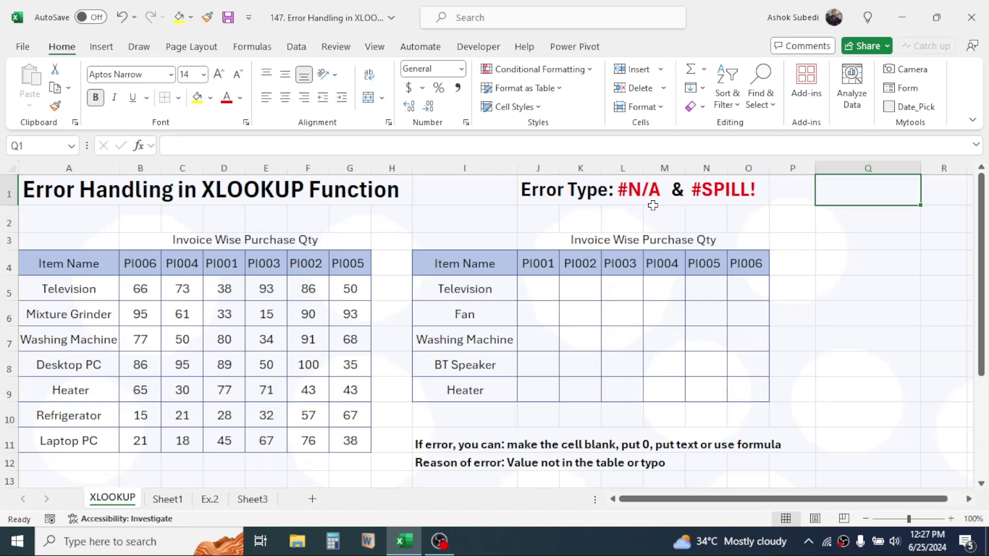
# - Examine the source purchase table's item column and header row, and the second table's item names and invoice numbers PI001 to PI006
pyautogui.click(454, 231)
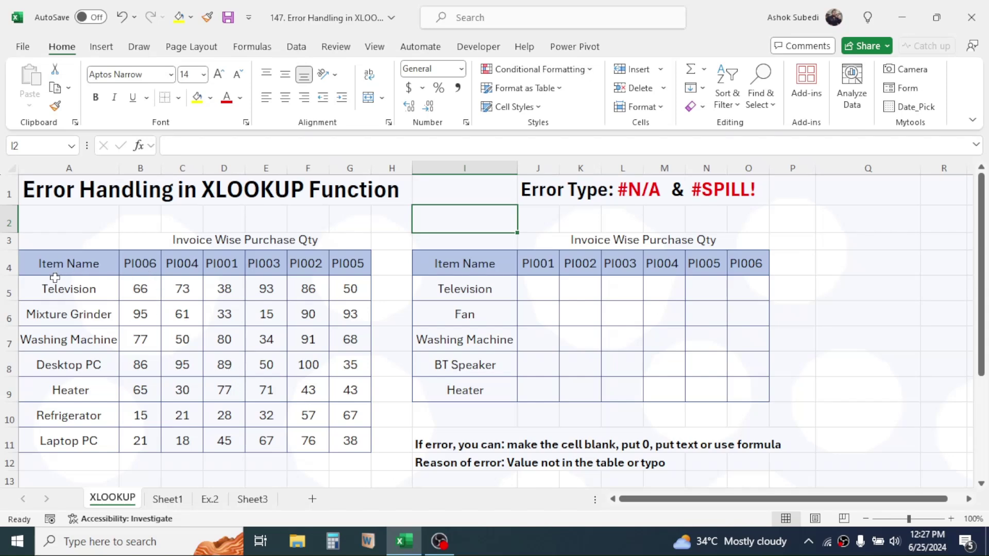
pyautogui.click(72, 169)
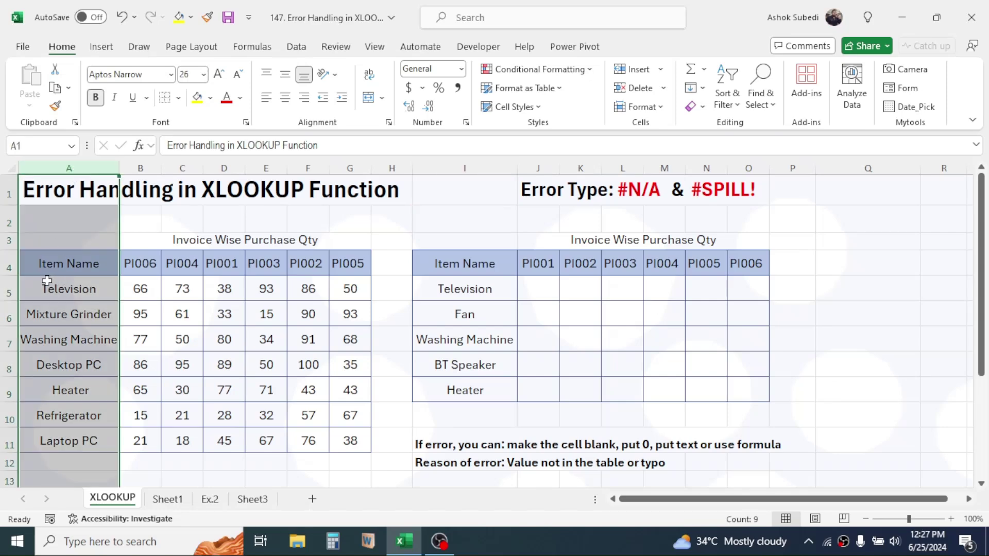
pyautogui.click(7, 266)
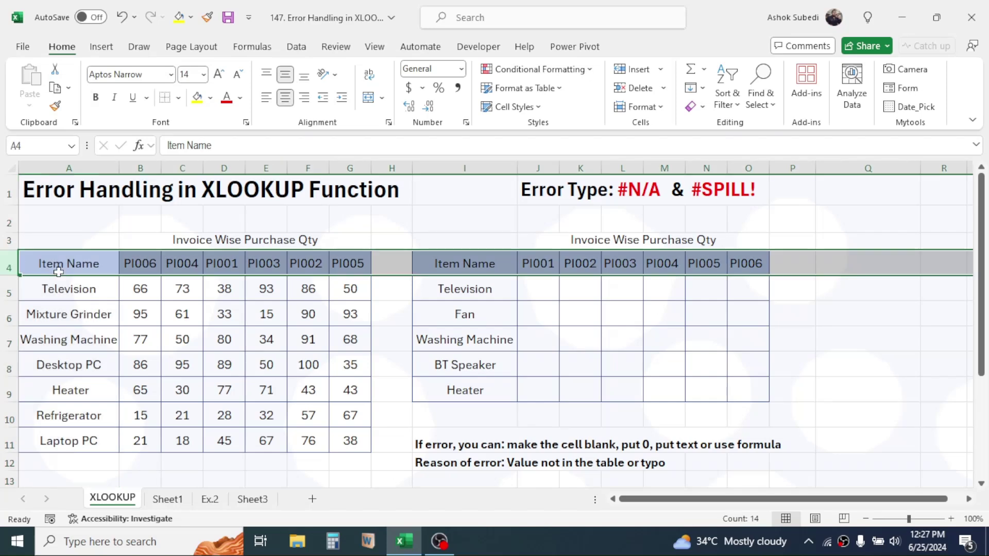
pyautogui.click(637, 332)
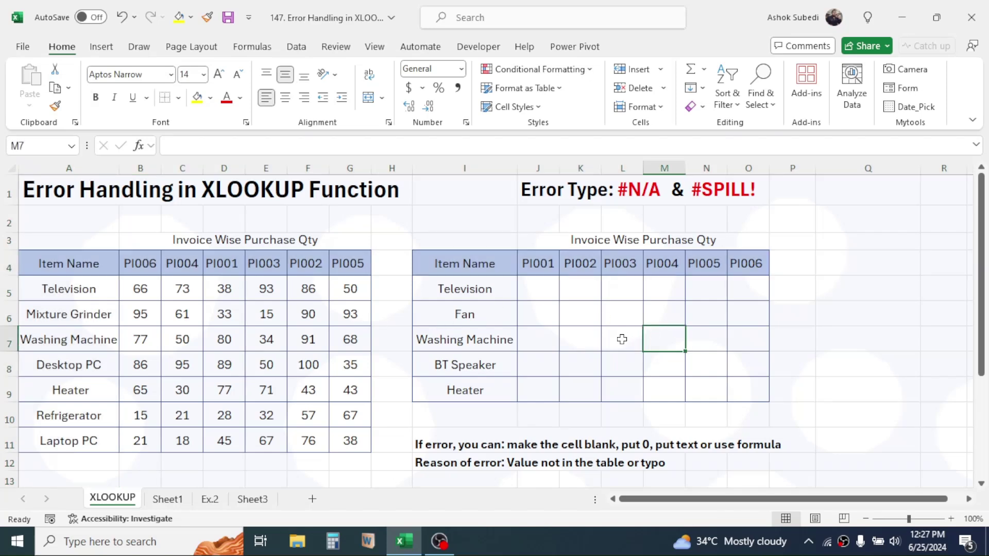
pyautogui.moveTo(463, 288); pyautogui.dragTo(463, 389)
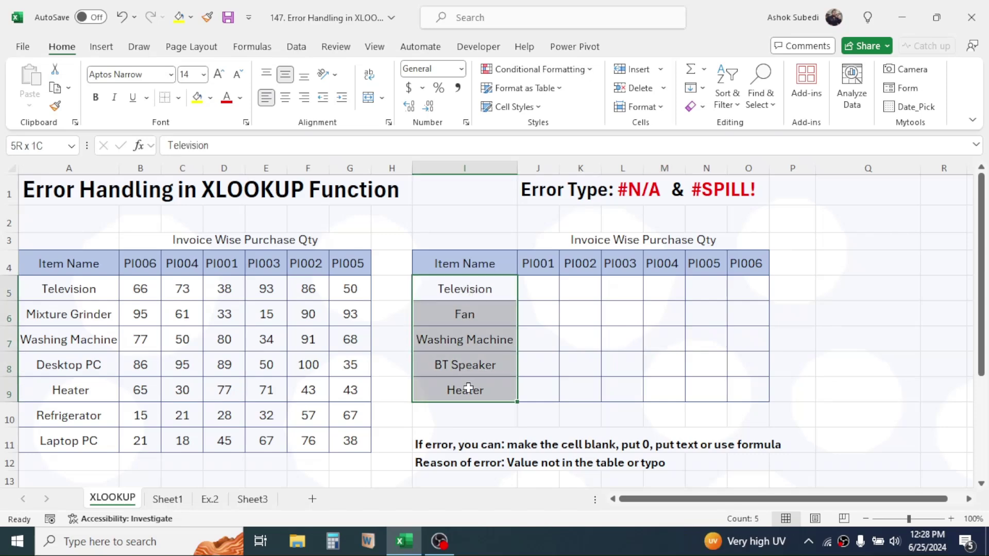
pyautogui.moveTo(538, 262); pyautogui.dragTo(746, 261)
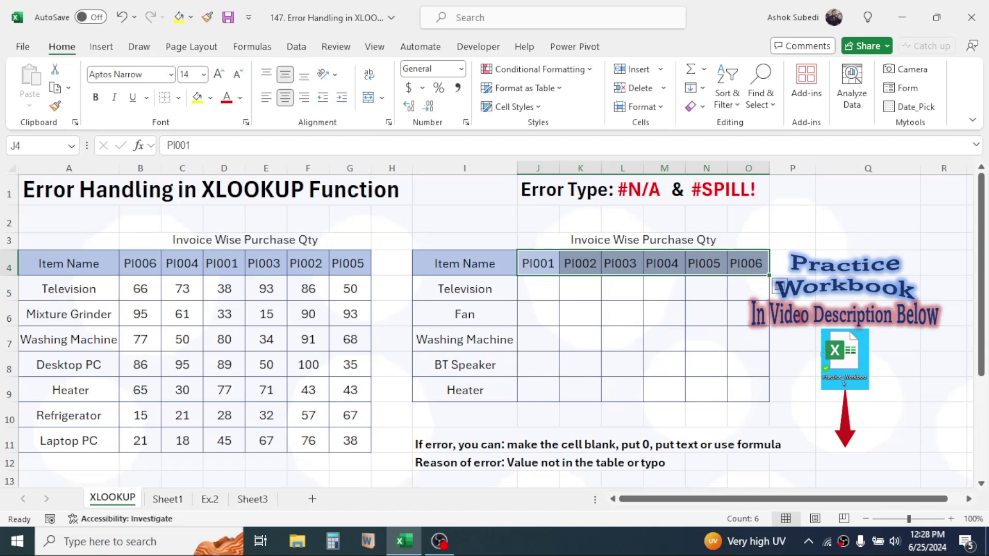
pyautogui.moveTo(463, 287); pyautogui.dragTo(439, 391)
pyautogui.moveTo(538, 263); pyautogui.dragTo(759, 261)
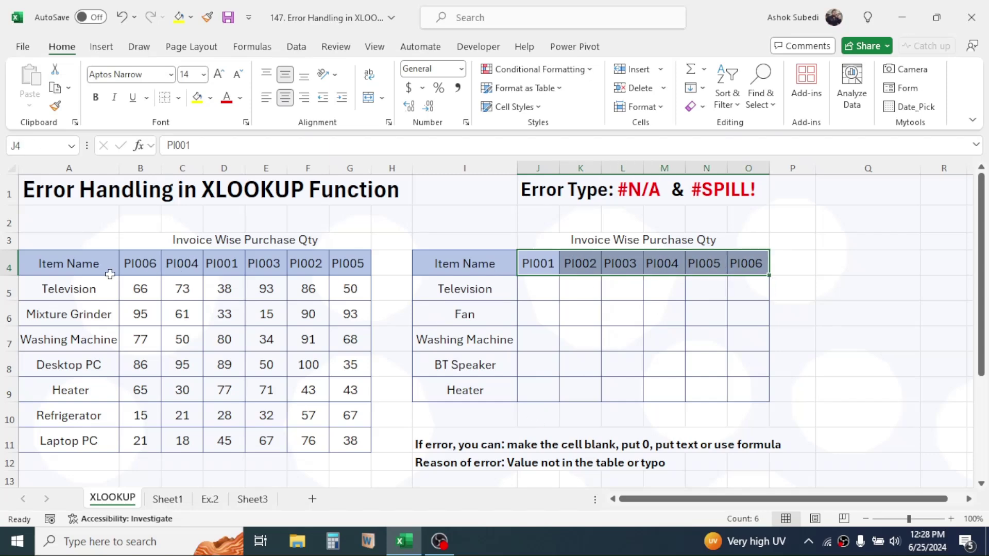
pyautogui.click(556, 287)
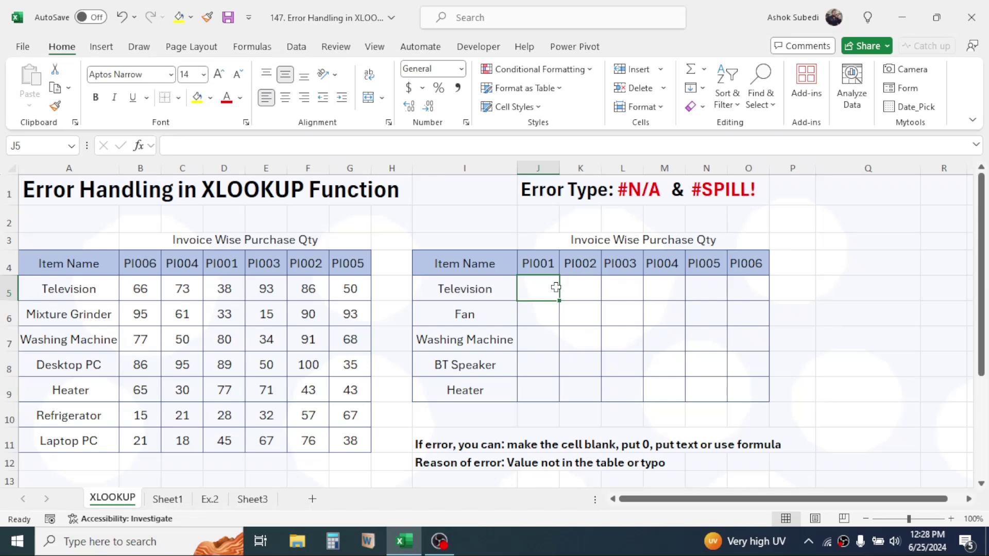
pyautogui.click(479, 287)
pyautogui.moveTo(480, 287); pyautogui.dragTo(465, 390)
pyautogui.moveTo(538, 262); pyautogui.dragTo(748, 268)
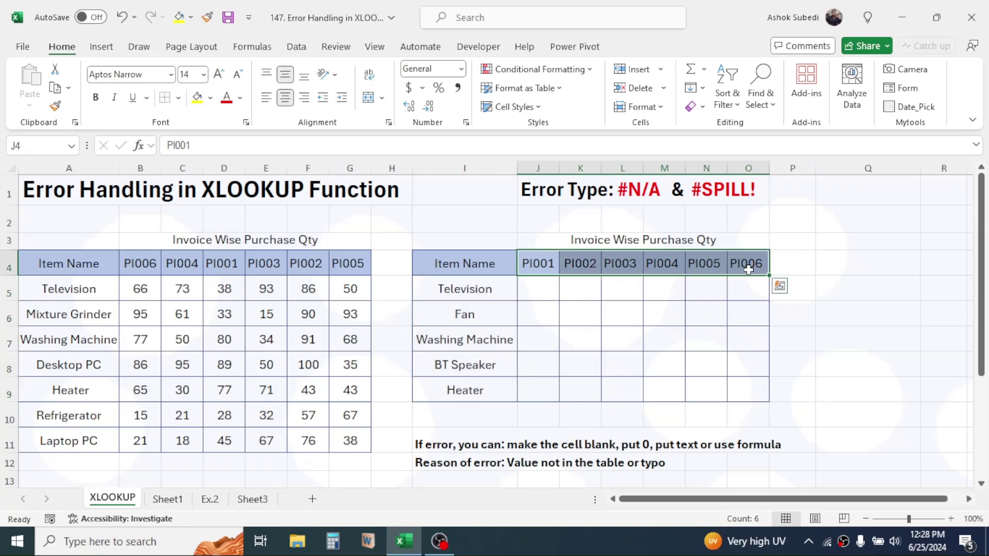
# - Start an XLOOKUP formula in J5 with the Television item name as lookup value, locking only its column as $I5
pyautogui.click(528, 291)
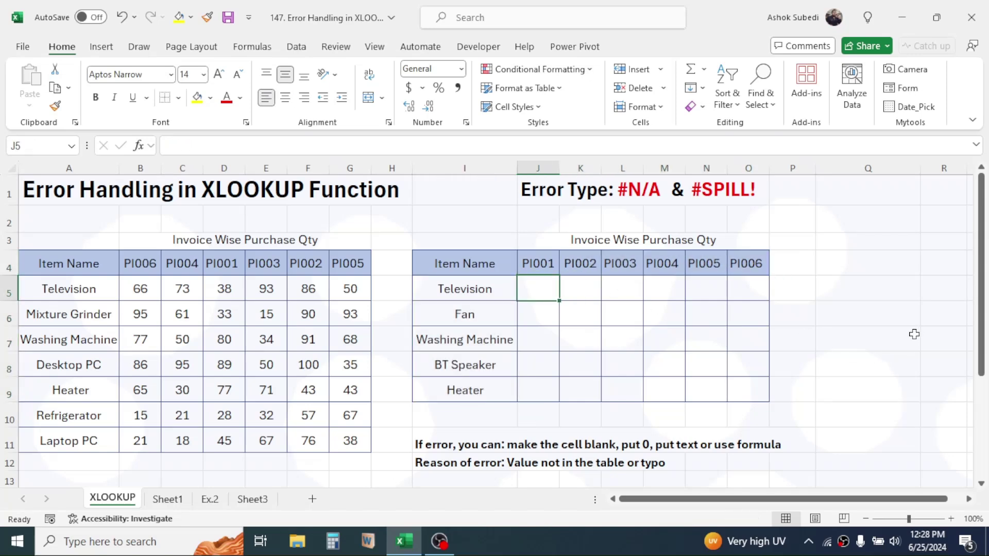
pyautogui.write('=')
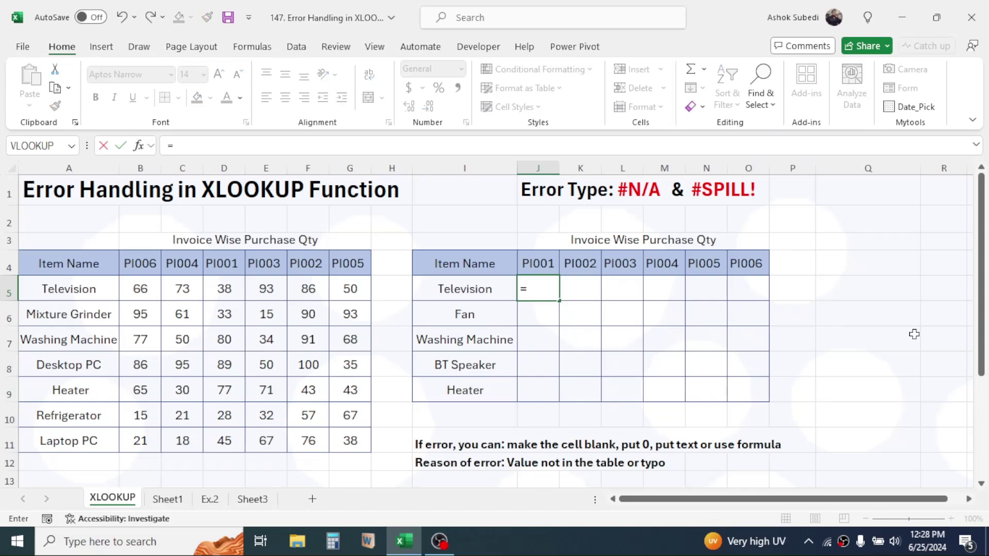
pyautogui.write('XLOOKUP')
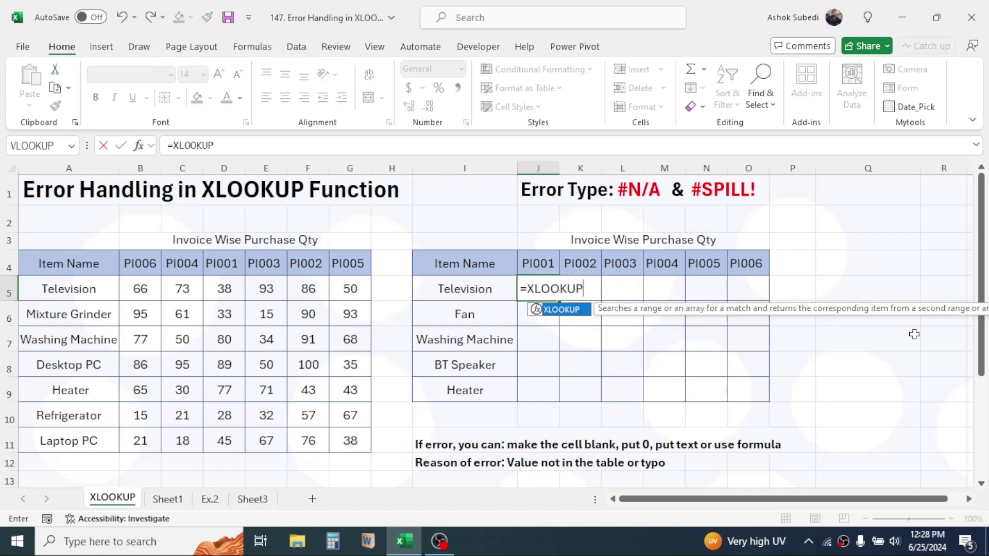
pyautogui.write('(')
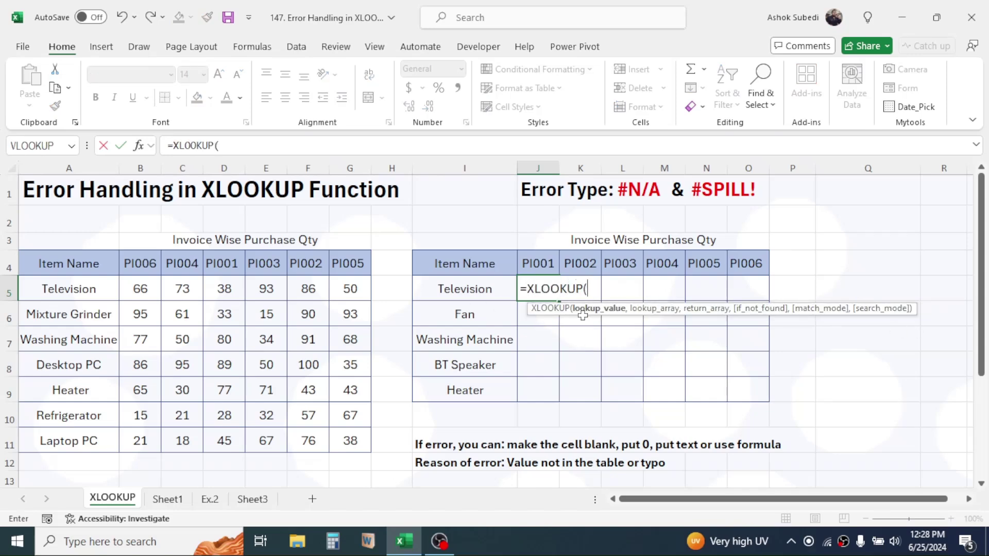
pyautogui.click(468, 297)
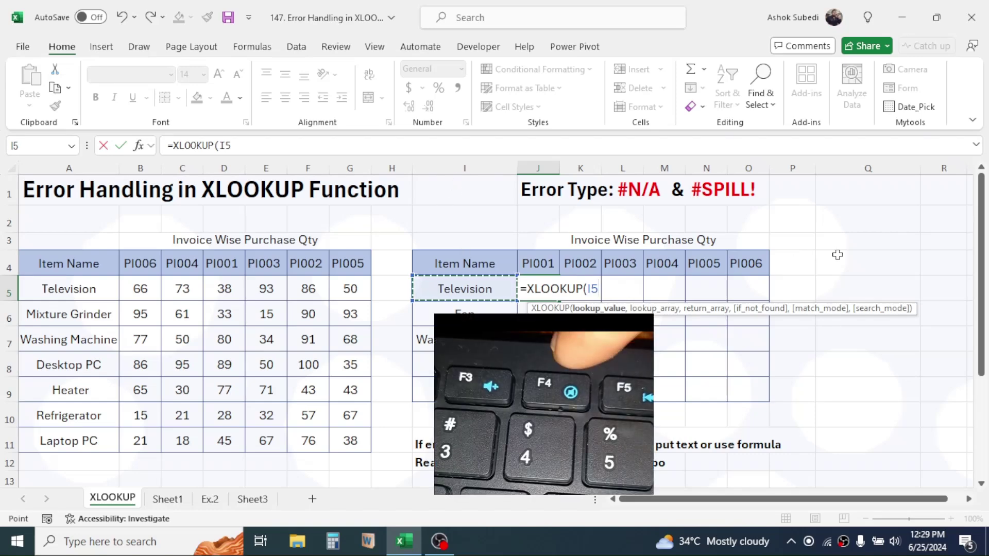
pyautogui.press('F4')
pyautogui.press('F4')
pyautogui.press('F4')
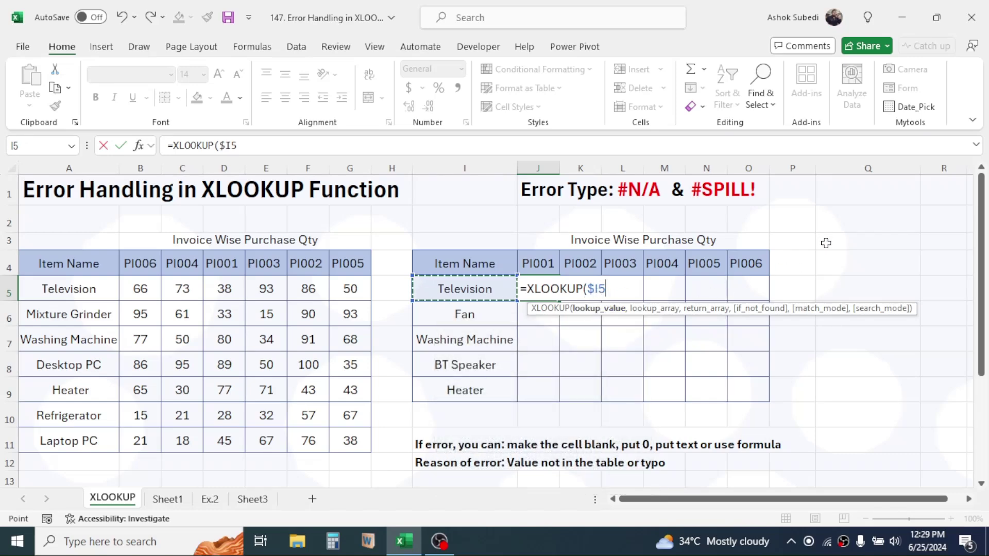
pyautogui.write(',')
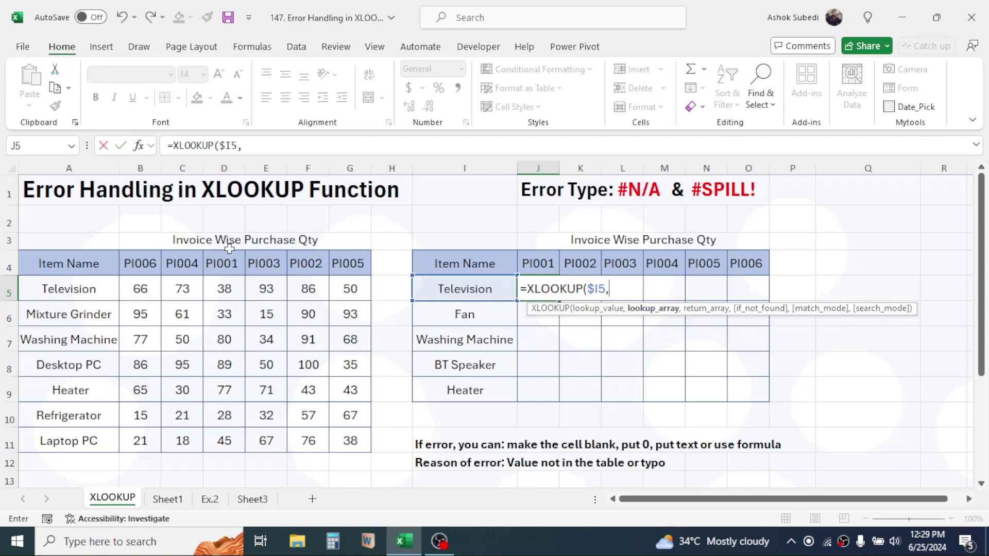
# - Set the formula's lookup array to the source table's item names as the absolute range $A$5:$A$11
pyautogui.moveTo(85, 292); pyautogui.dragTo(75, 441)
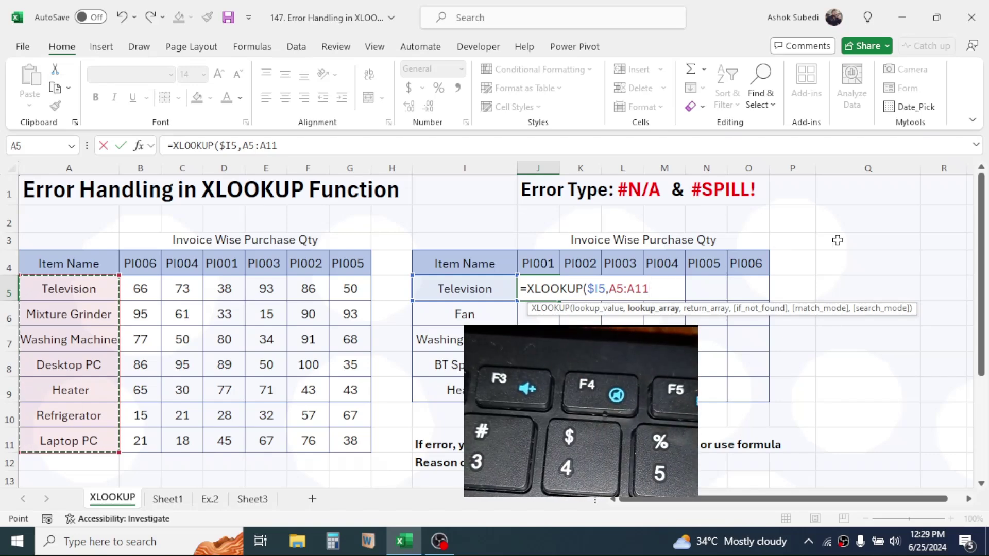
pyautogui.press('F4')
pyautogui.write(',')
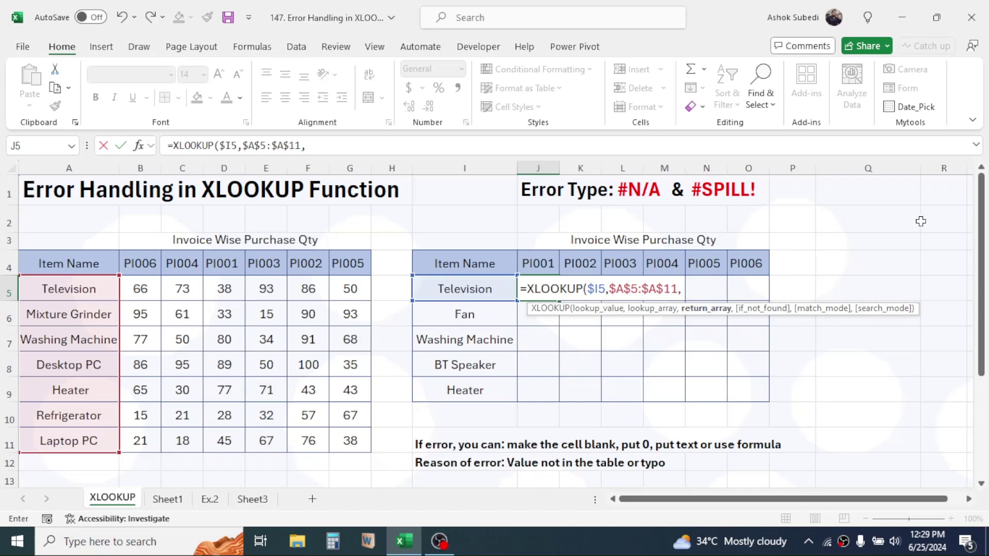
# - Nest a second XLOOKUP as the return array, using invoice header J4 as lookup value with only its row locked, J$4
pyautogui.write('XLOOKUP')
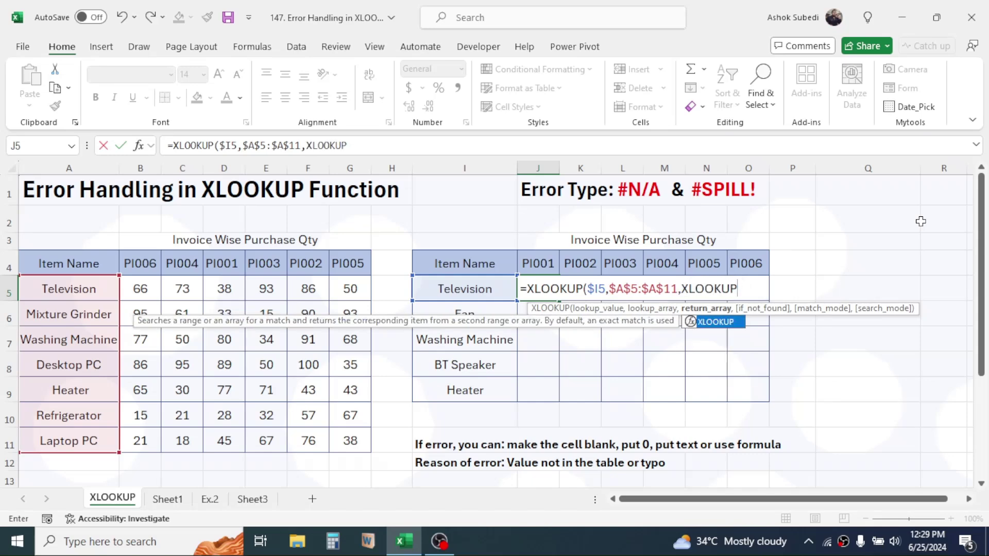
pyautogui.write('(')
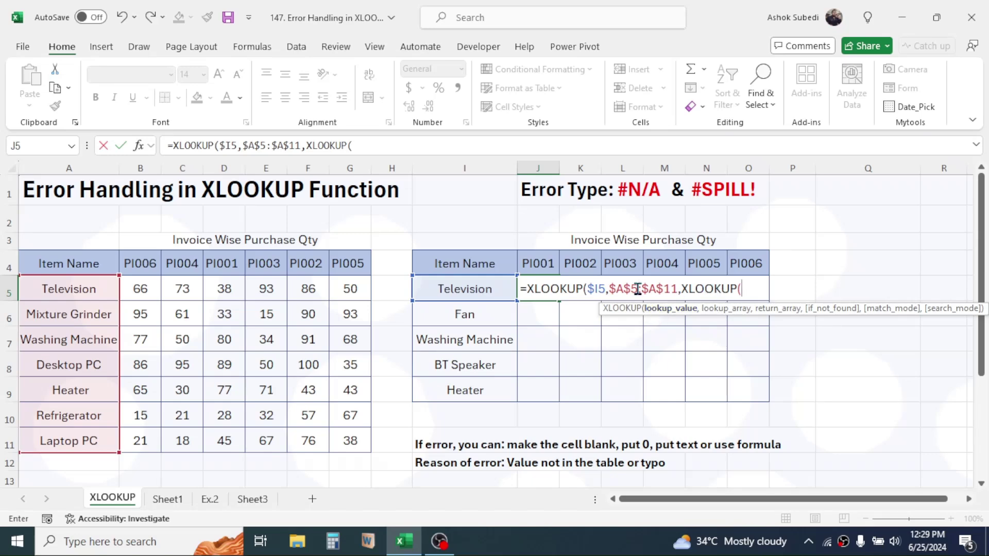
pyautogui.click(544, 262)
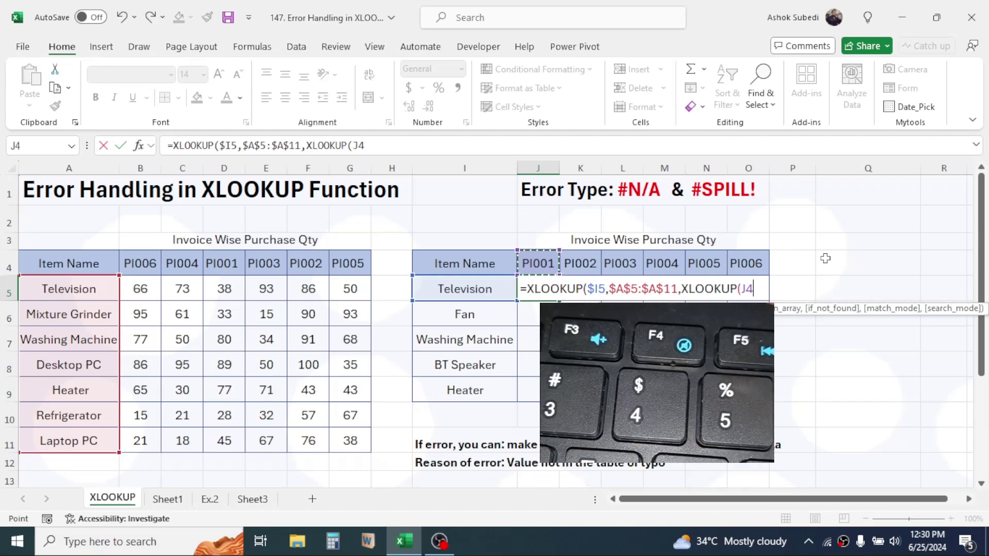
pyautogui.press('F4')
pyautogui.press('F4')
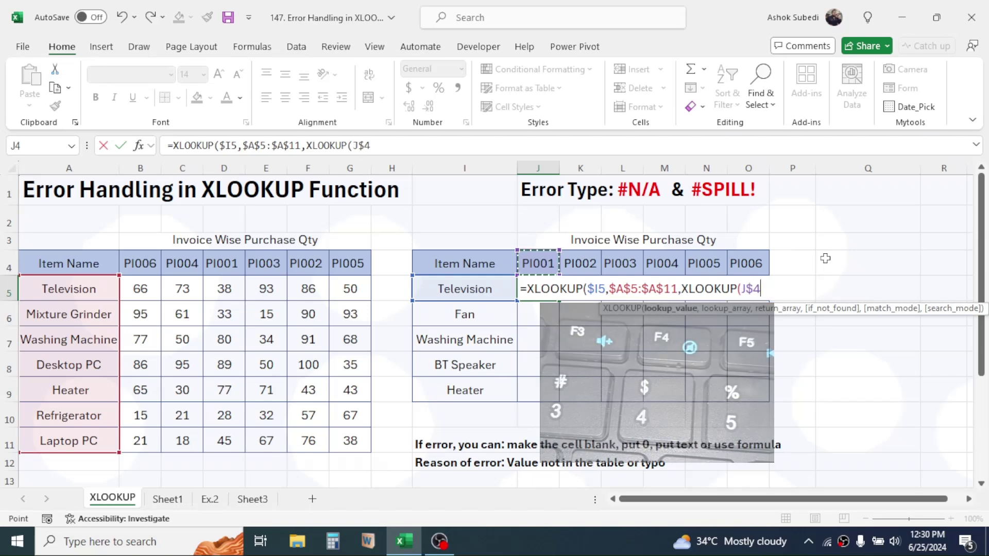
pyautogui.write(',')
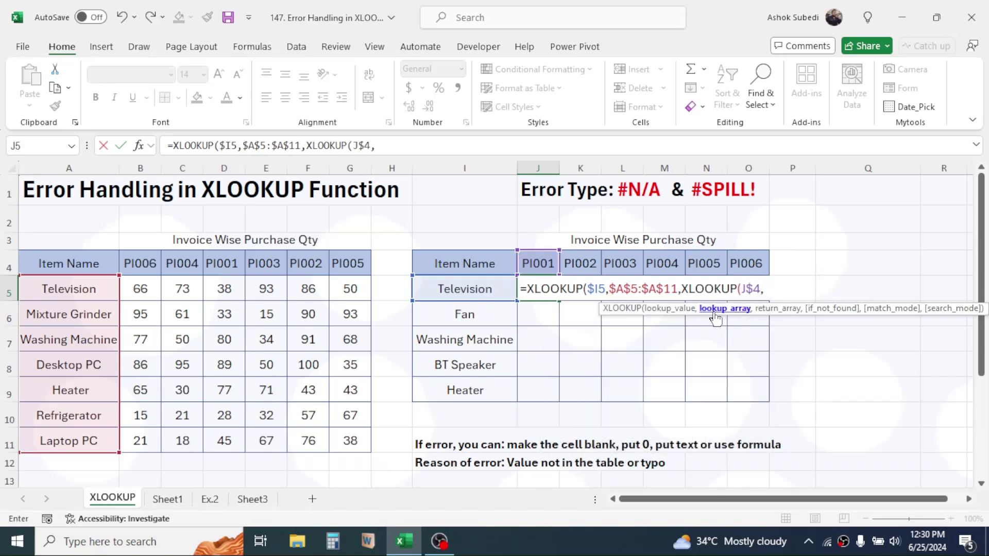
# - Set the nested XLOOKUP's lookup array to the source table's invoice headers as the absolute range $B$4:$G$4
pyautogui.click(137, 262)
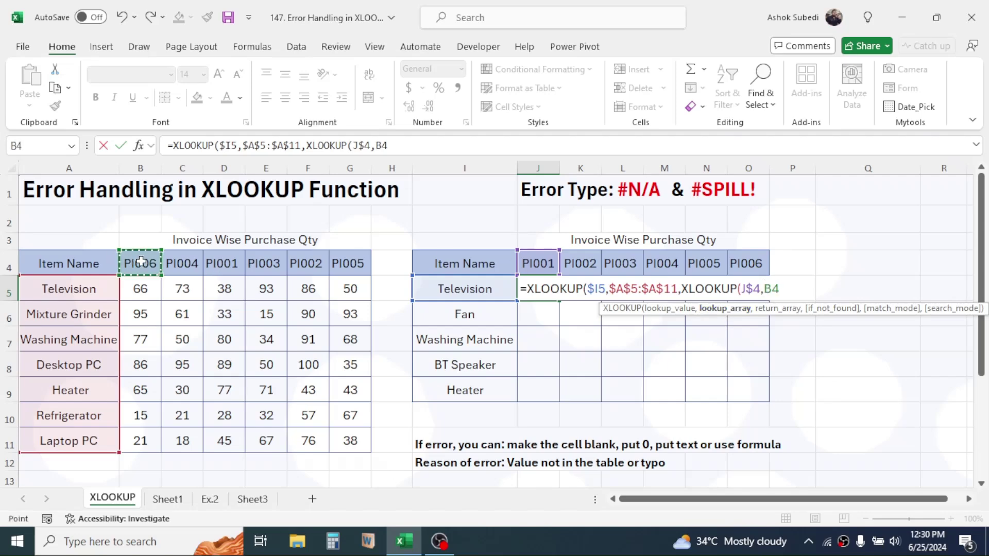
pyautogui.moveTo(230, 261); pyautogui.dragTo(332, 258)
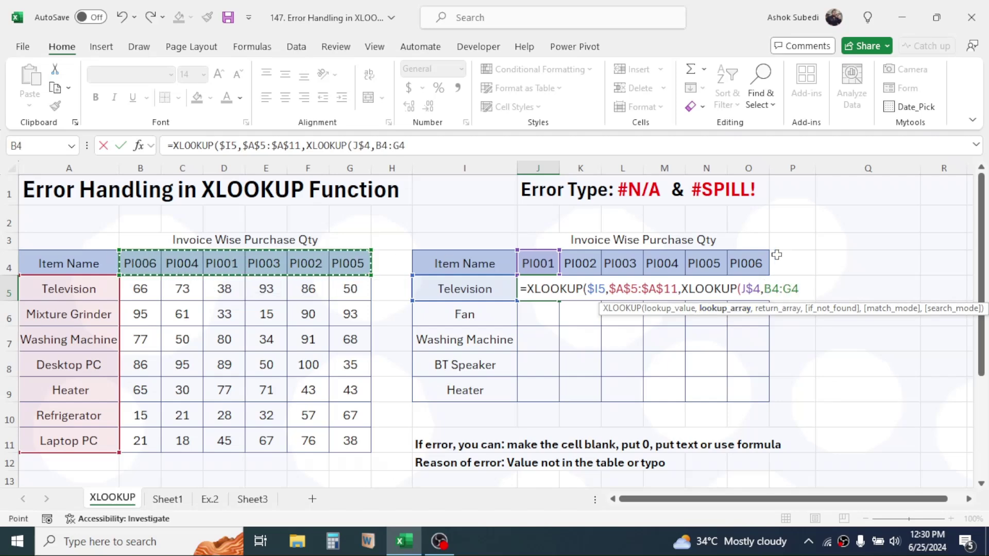
pyautogui.press('F4')
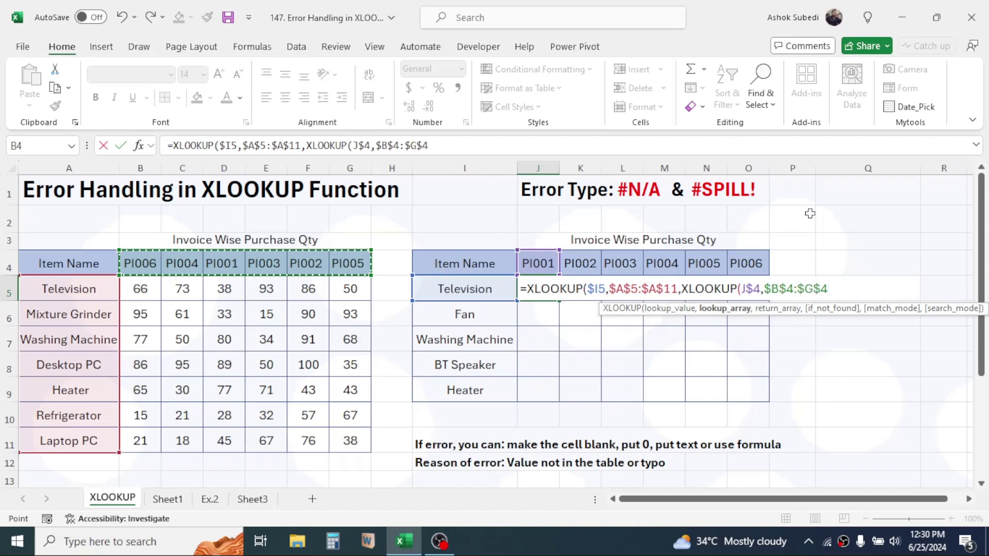
pyautogui.write(',')
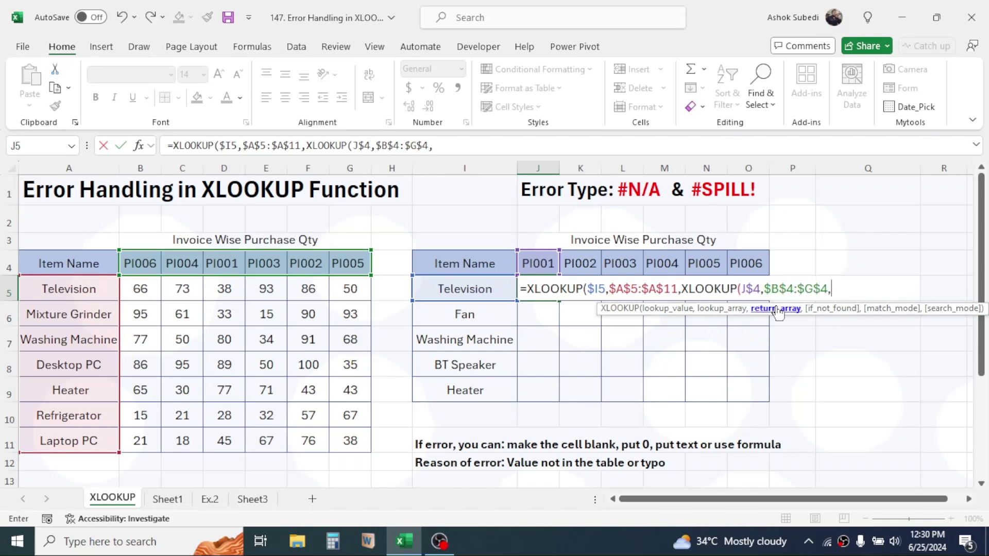
# - Set the nested return array to the source quantities as $B$5:$G$11, close both functions and enter the formula in J5
pyautogui.moveTo(144, 286); pyautogui.dragTo(362, 442)
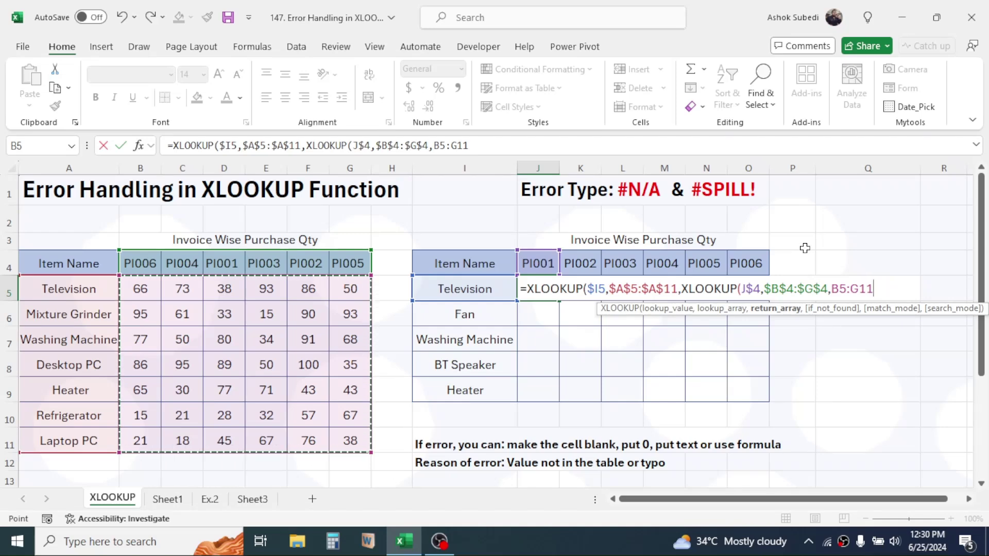
pyautogui.press('F4')
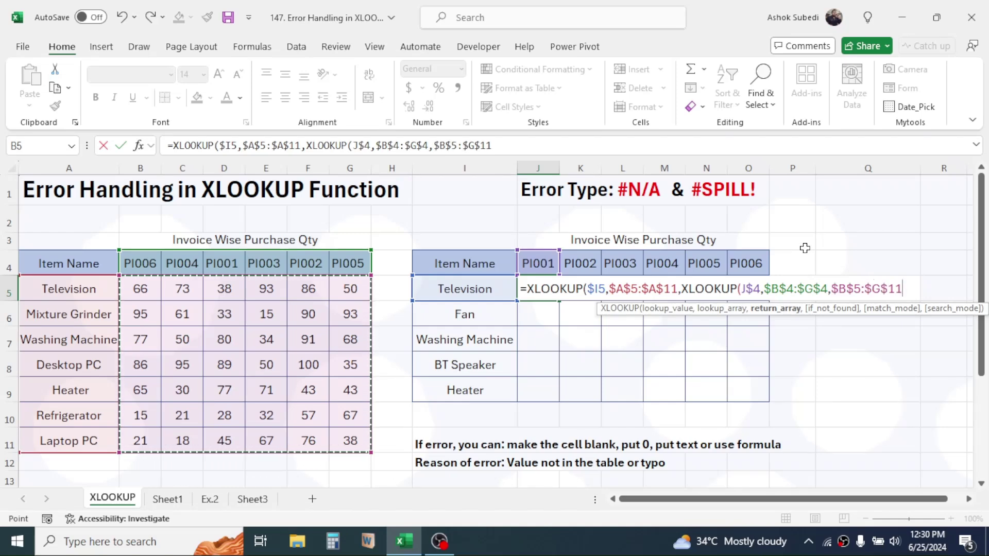
pyautogui.write(')')
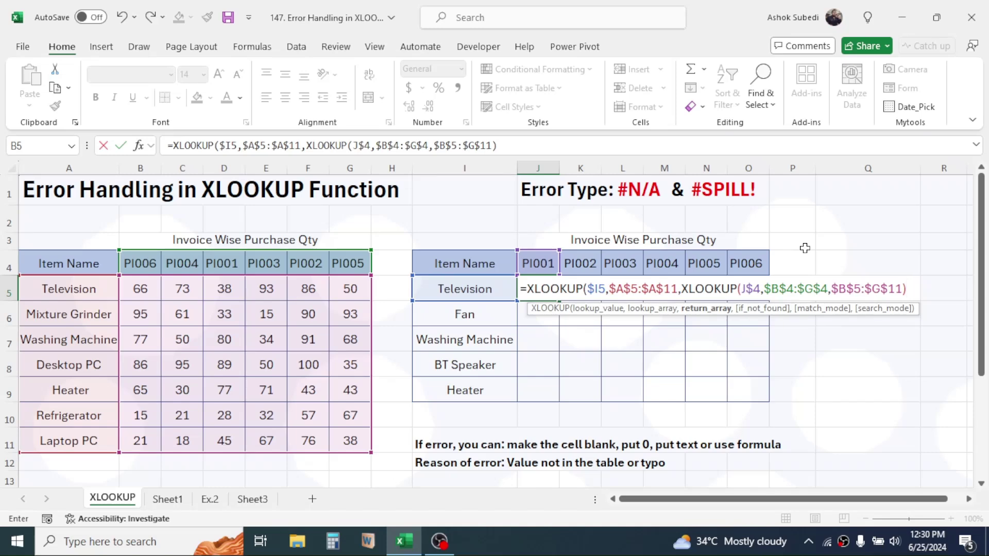
pyautogui.write(')')
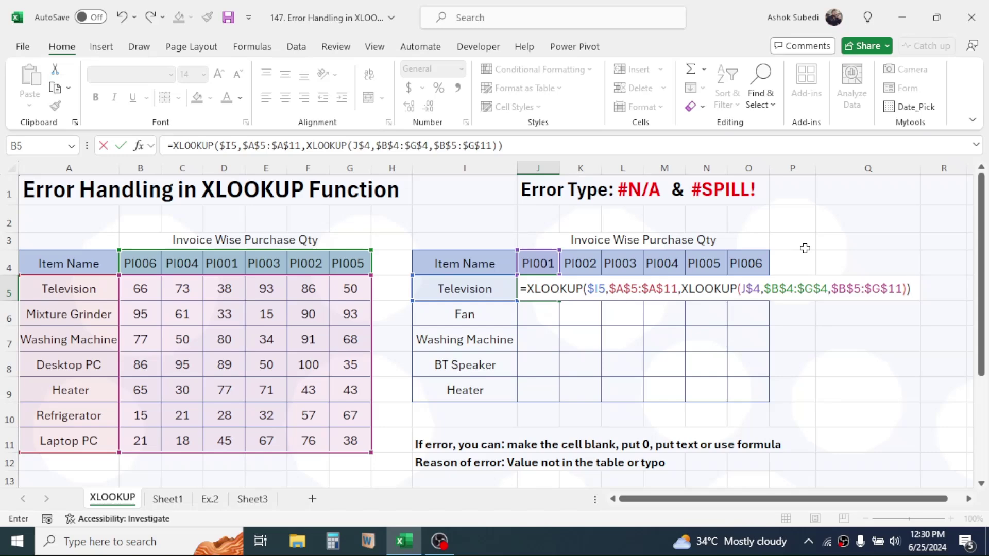
pyautogui.press('Return')
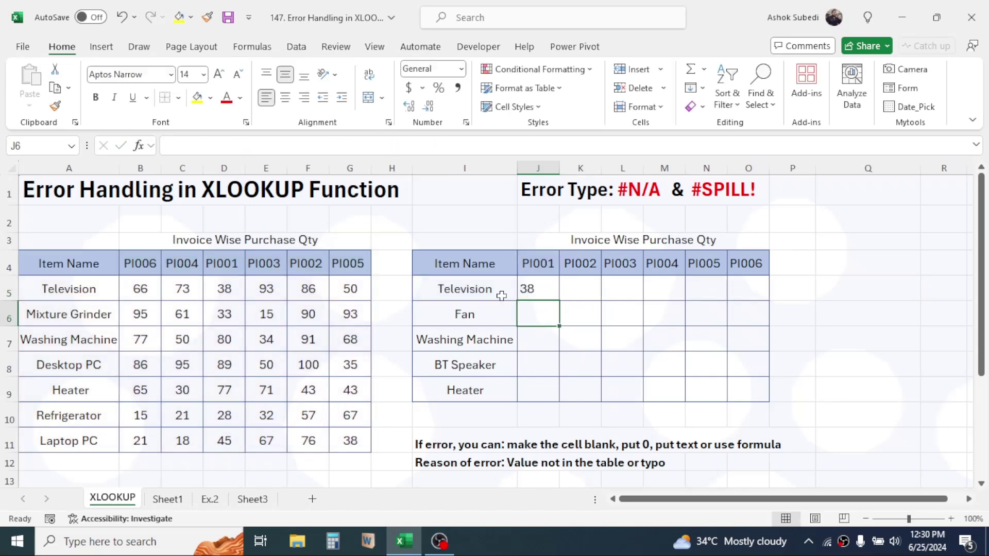
# - Compare the result in J5 with the source table's Television quantity for invoice PI001
pyautogui.click(469, 293)
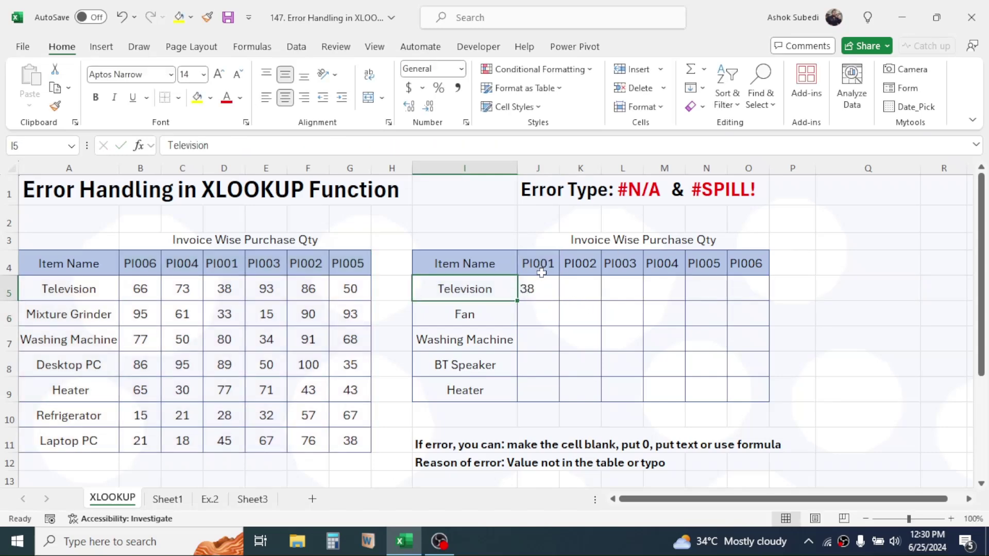
pyautogui.click(543, 289)
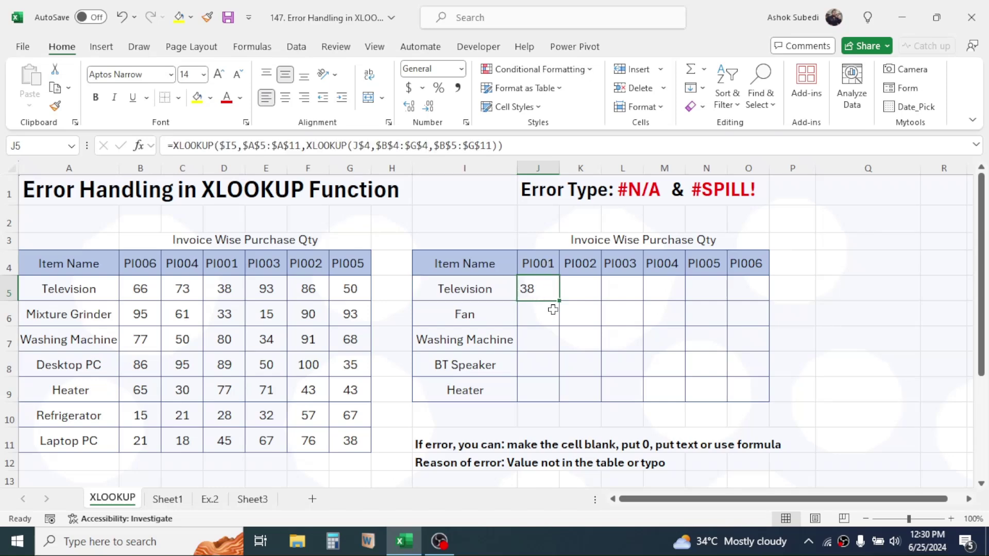
pyautogui.click(231, 287)
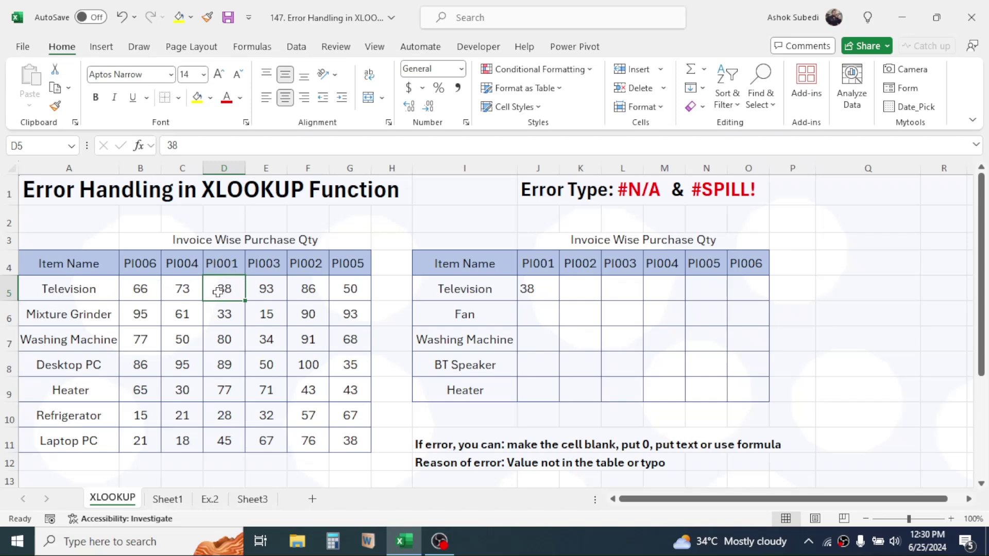
# - Fill the J5 lookup formula across the whole invoice-wise quantity table, J5:O9
pyautogui.click(546, 291)
pyautogui.moveTo(560, 299); pyautogui.dragTo(760, 395)
pyautogui.click(862, 402)
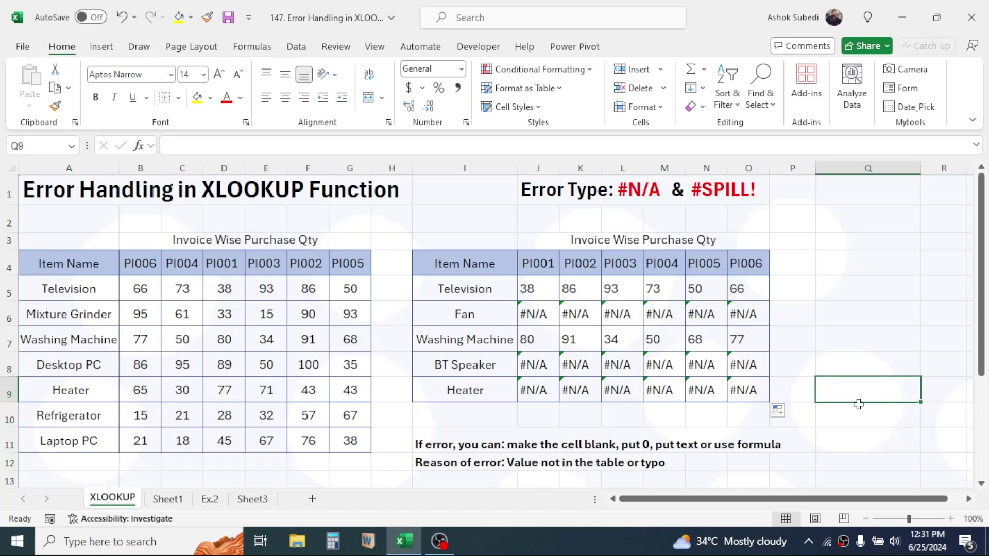
# - Check whether Fan and BT Speaker exist in the source item names A5:A11, and inspect the formulas in the Fan row
pyautogui.click(488, 321)
pyautogui.click(488, 367)
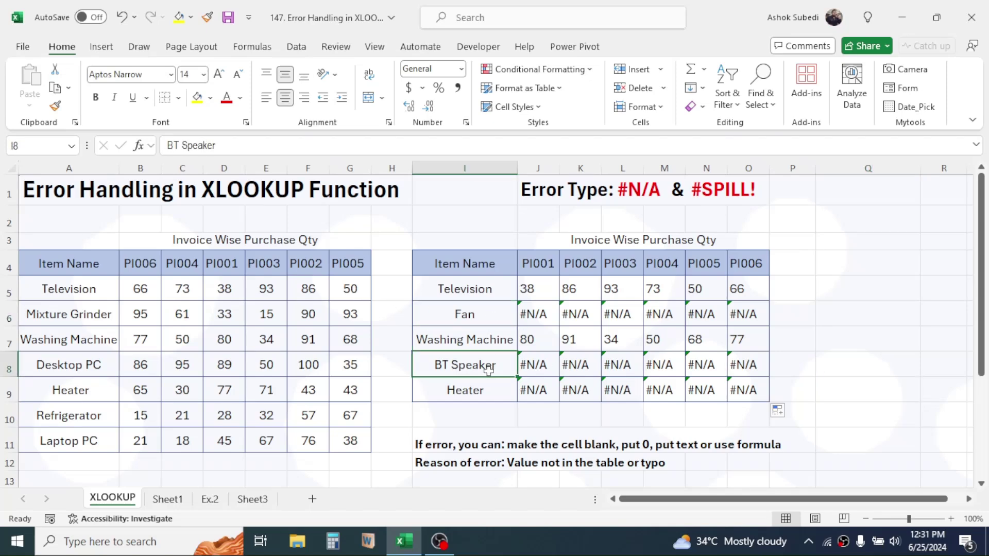
pyautogui.click(78, 287)
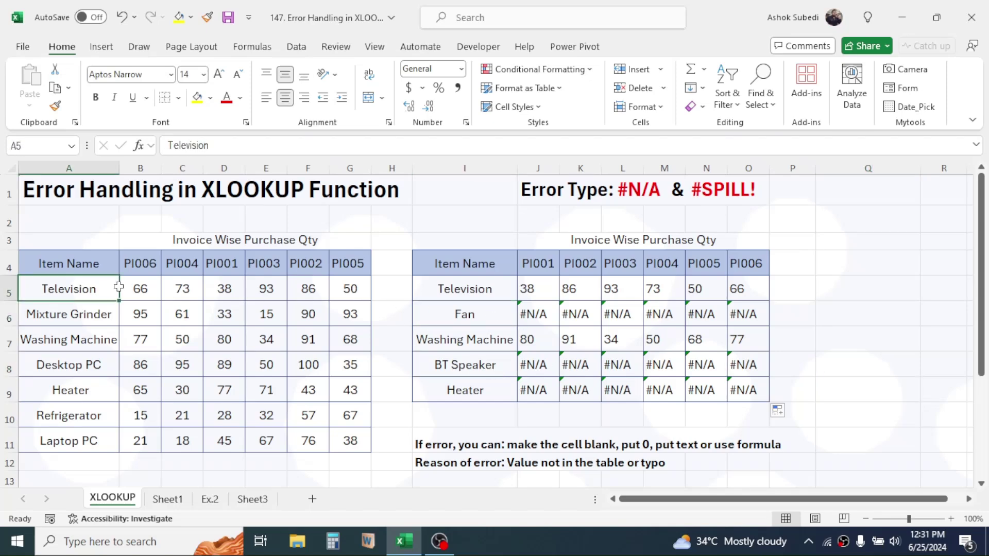
pyautogui.click(256, 375)
pyautogui.click(466, 315)
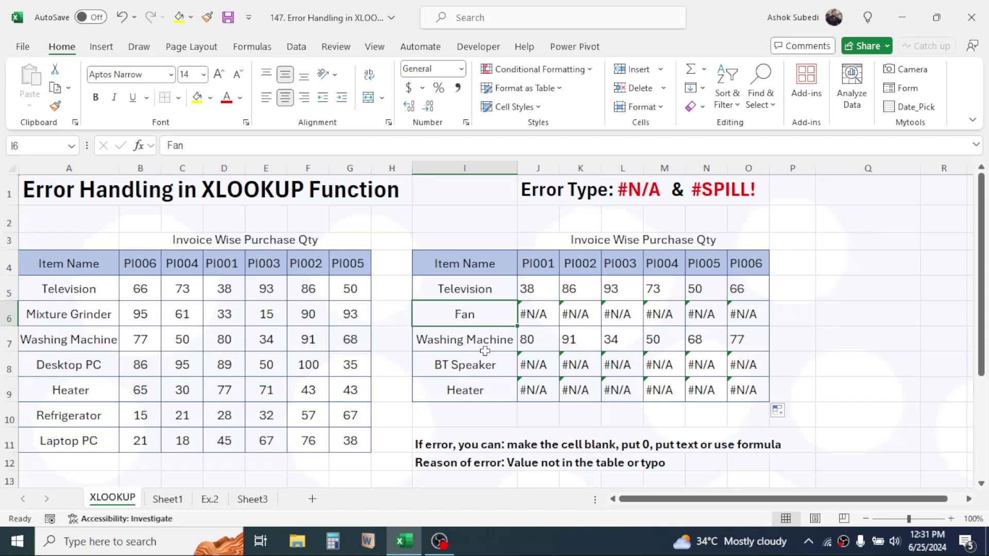
pyautogui.click(453, 366)
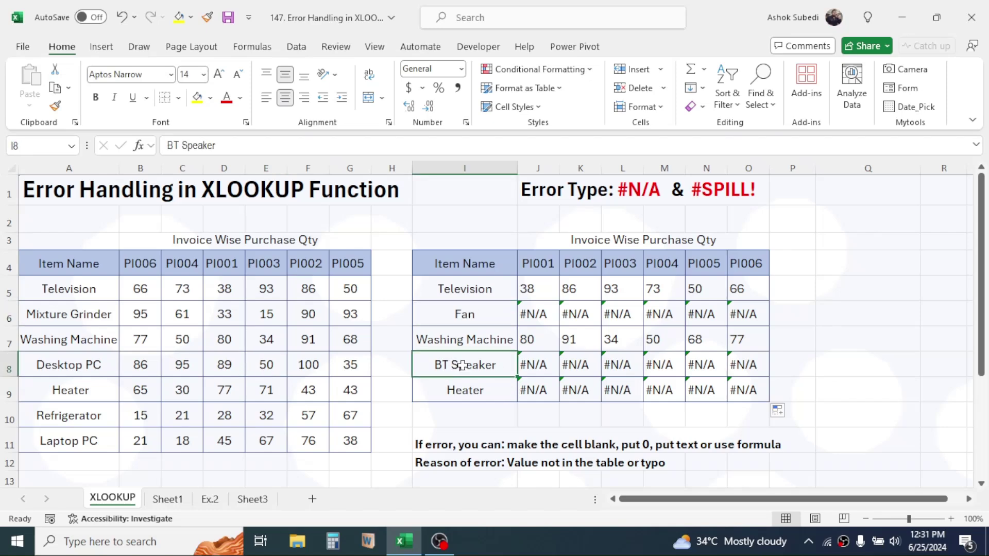
pyautogui.click(88, 289)
pyautogui.moveTo(88, 289); pyautogui.dragTo(73, 446)
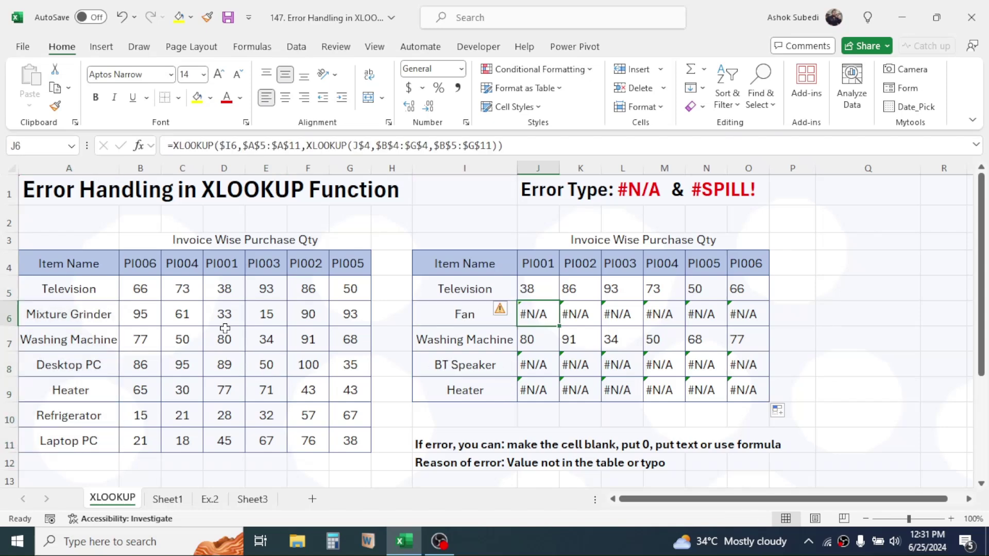
pyautogui.click(592, 315)
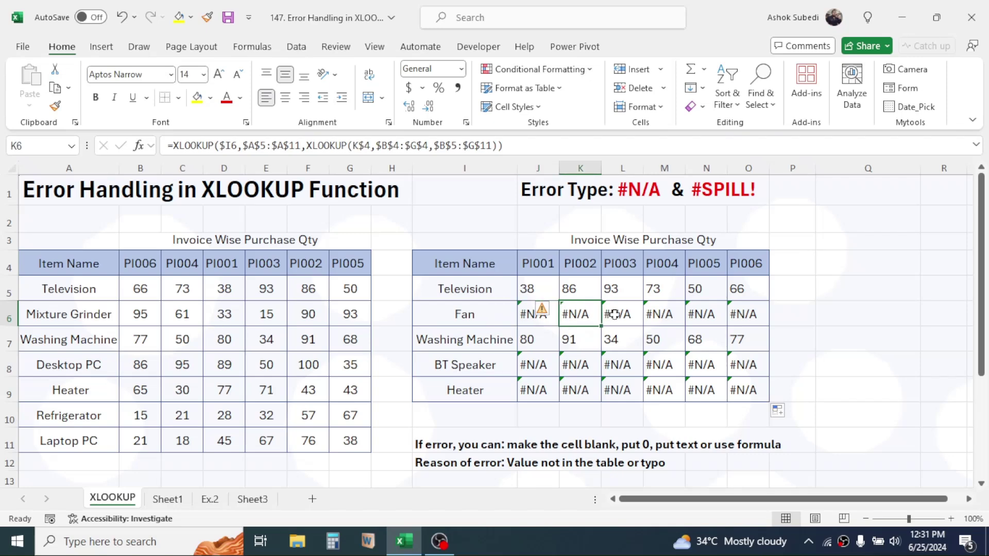
pyautogui.click(612, 314)
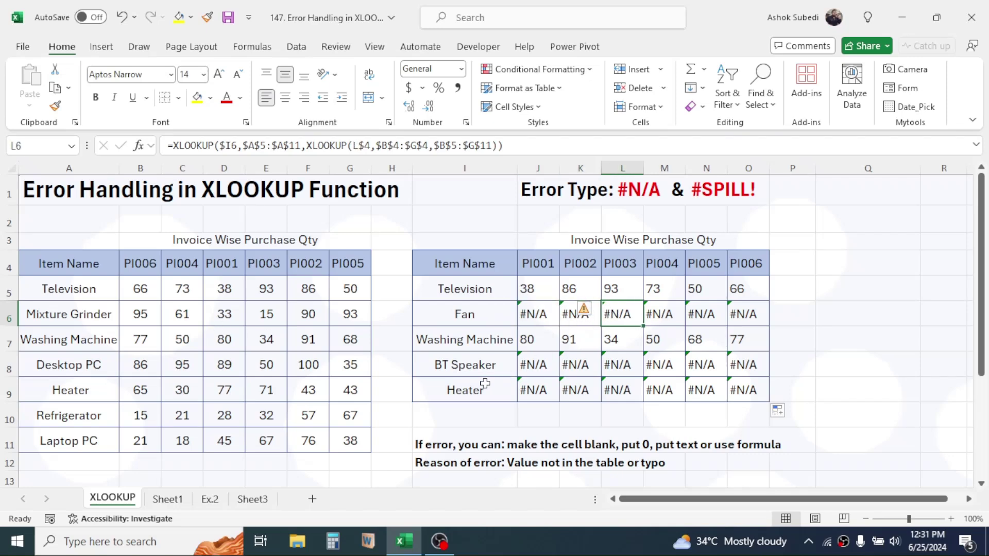
# - Compare the Heater row with the source table's Heater row, and examine the error cells in the Fan and BT Speaker rows
pyautogui.moveTo(464, 390); pyautogui.dragTo(751, 393)
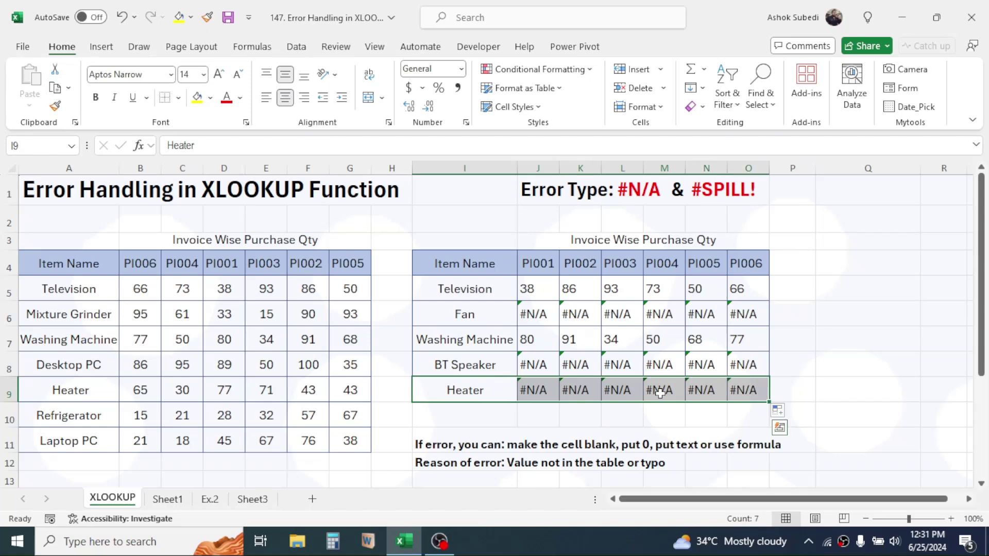
pyautogui.click(534, 389)
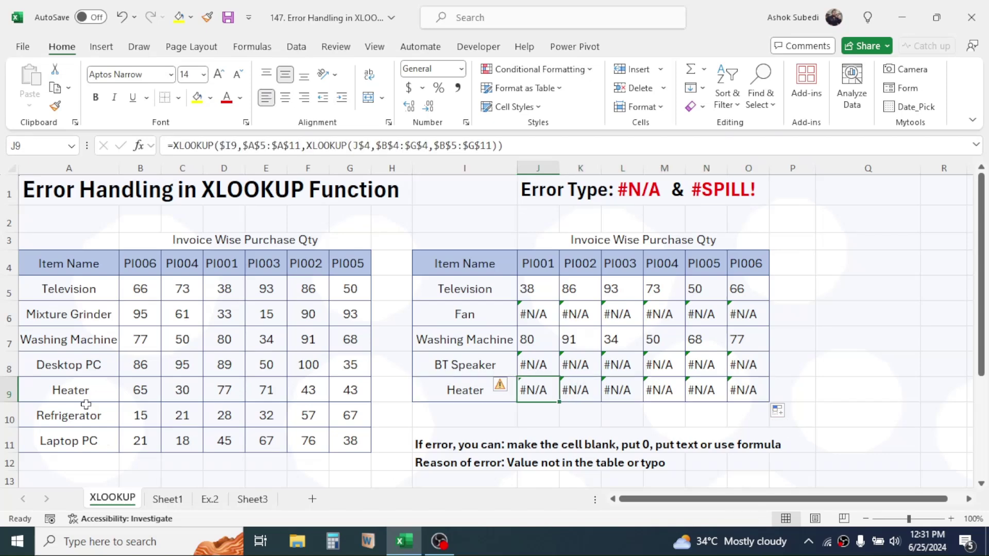
pyautogui.moveTo(71, 391); pyautogui.dragTo(350, 392)
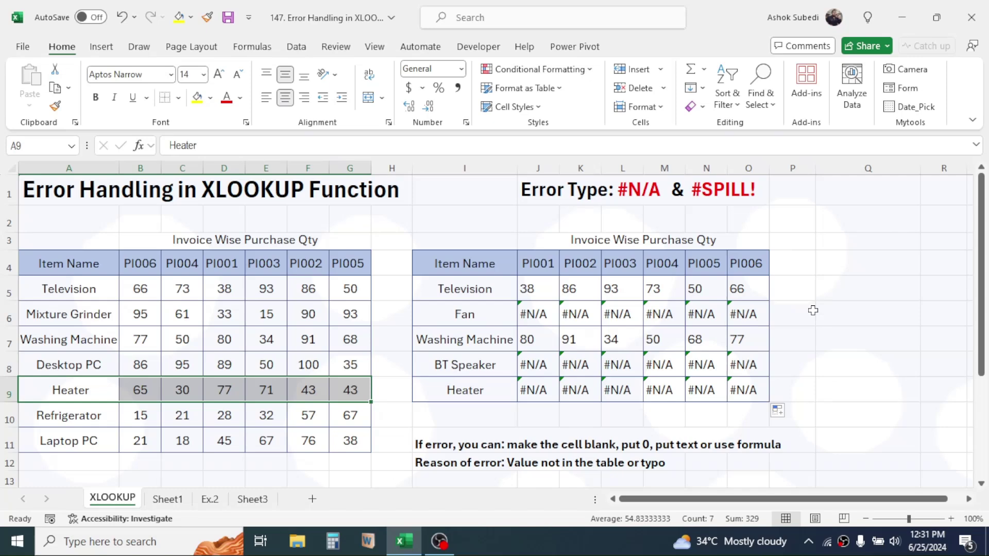
pyautogui.click(92, 395)
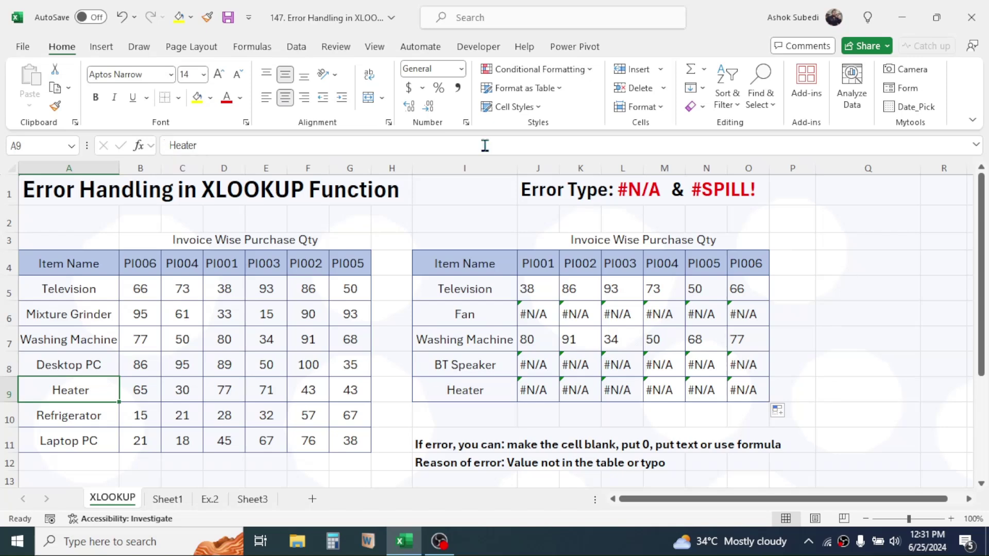
pyautogui.moveTo(546, 390); pyautogui.dragTo(738, 389)
pyautogui.click(868, 339)
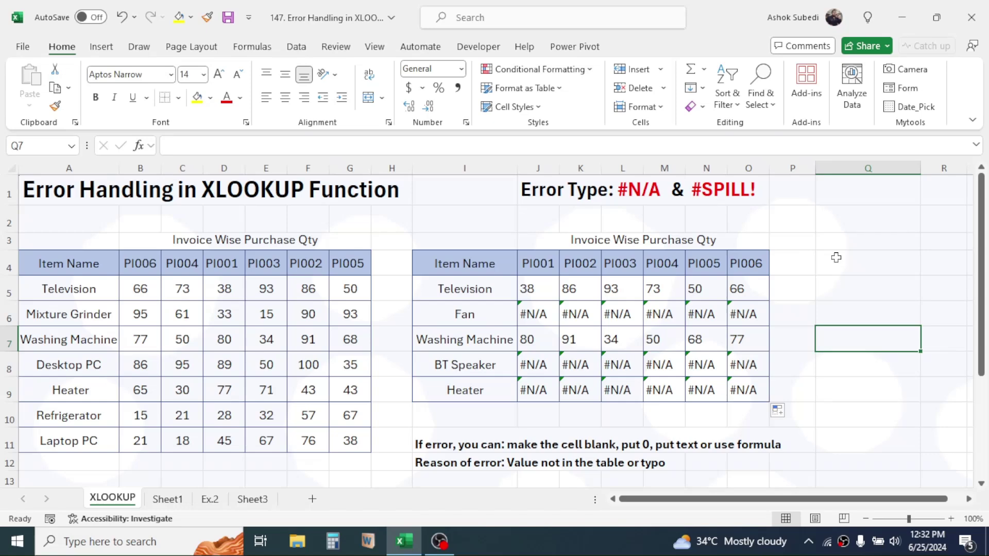
pyautogui.moveTo(538, 316); pyautogui.dragTo(746, 315)
pyautogui.moveTo(533, 366); pyautogui.dragTo(729, 367)
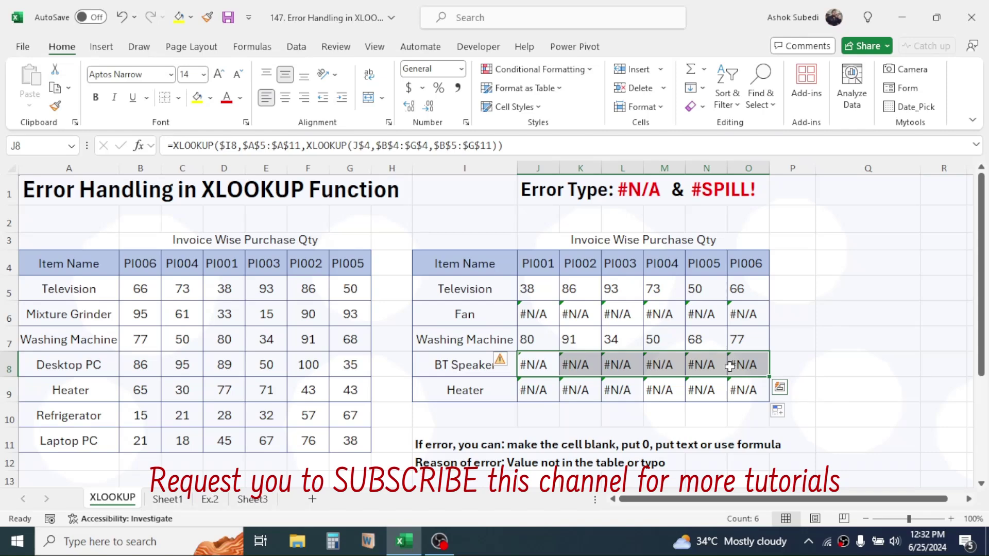
pyautogui.click(536, 313)
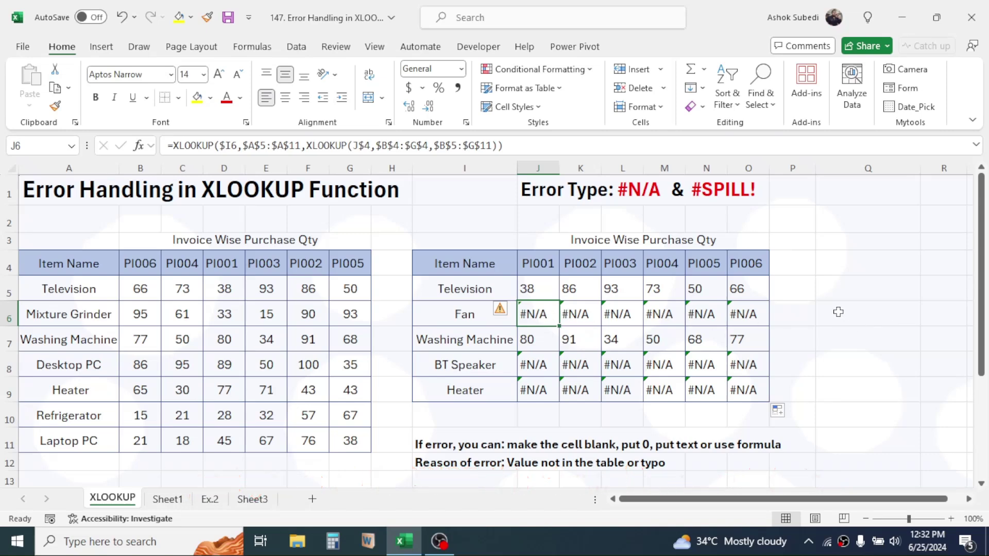
# - Add an empty string "" as the outer XLOOKUP's if_not_found argument in the J5 formula
pyautogui.doubleClick(537, 289)
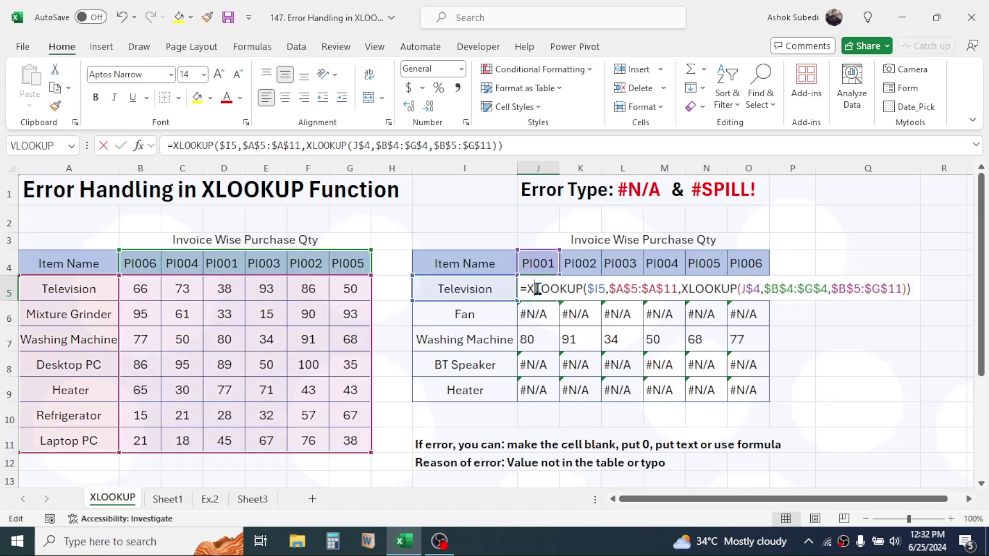
pyautogui.click(905, 287)
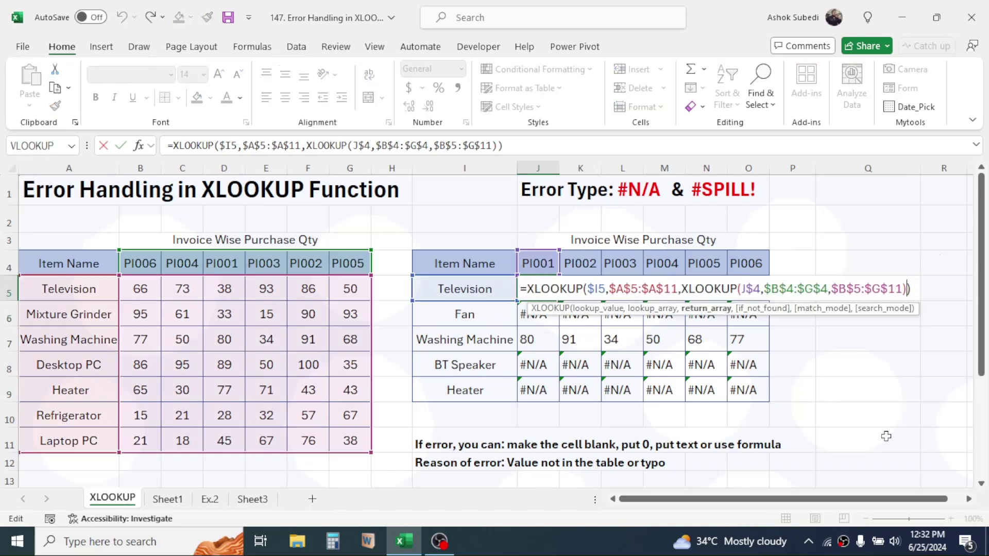
pyautogui.write(',')
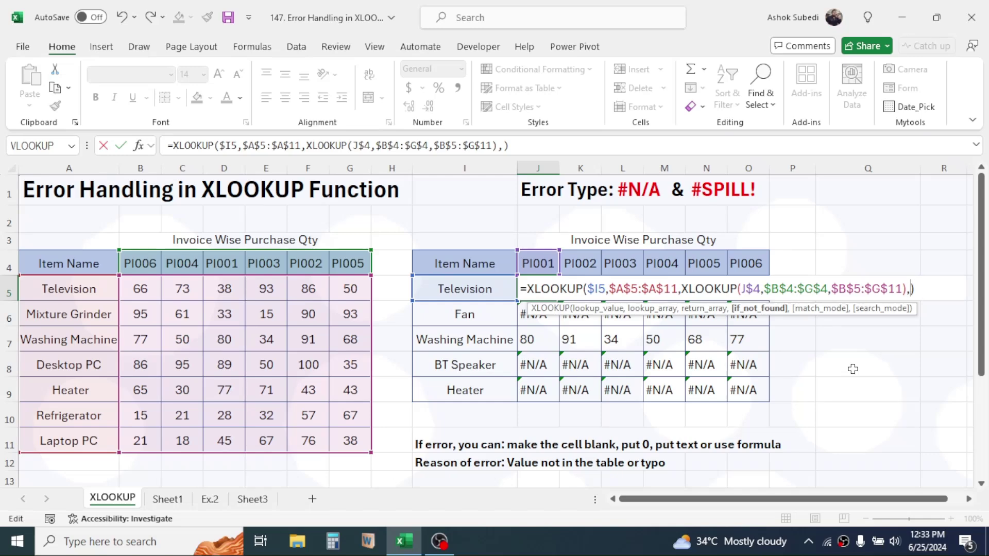
pyautogui.write('""')
pyautogui.press('Return')
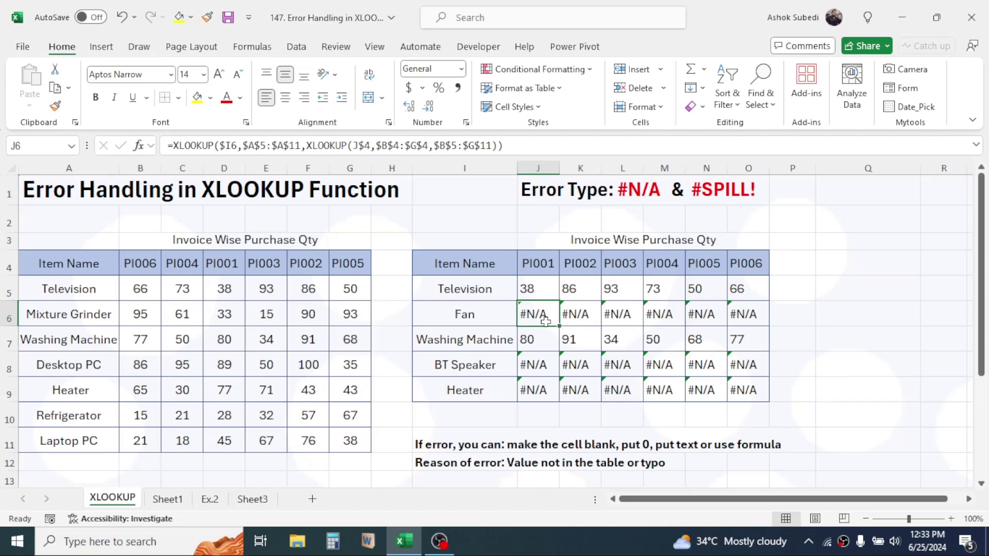
# - Fill the blank-if-not-found formula from J5 through J5:O8 and inspect the Fan row's cells
pyautogui.click(536, 286)
pyautogui.click(867, 313)
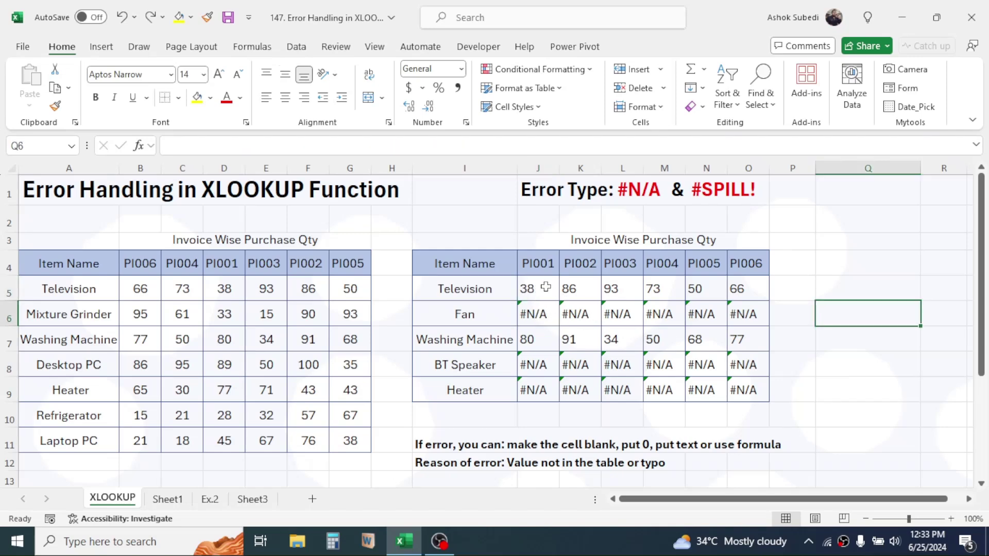
pyautogui.click(536, 288)
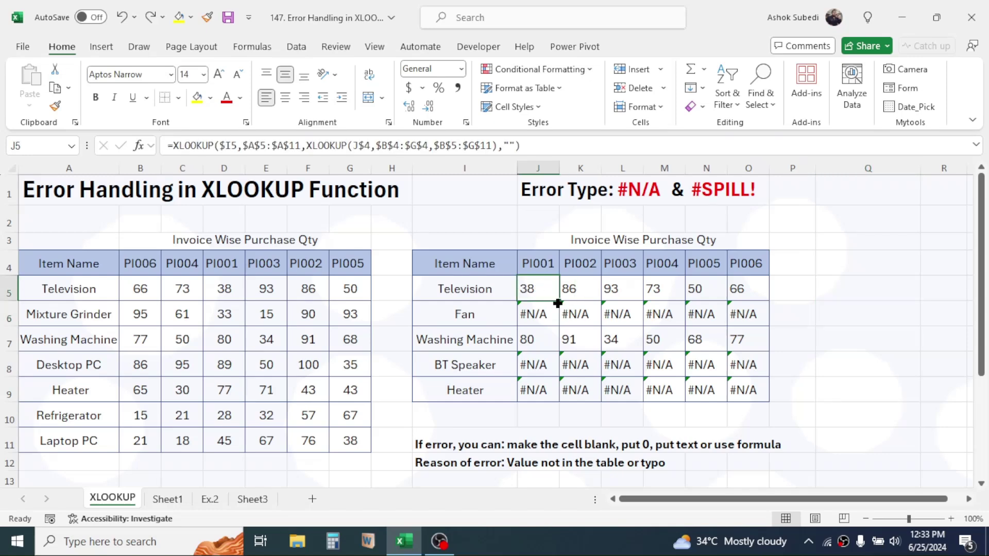
pyautogui.moveTo(558, 304); pyautogui.dragTo(744, 368)
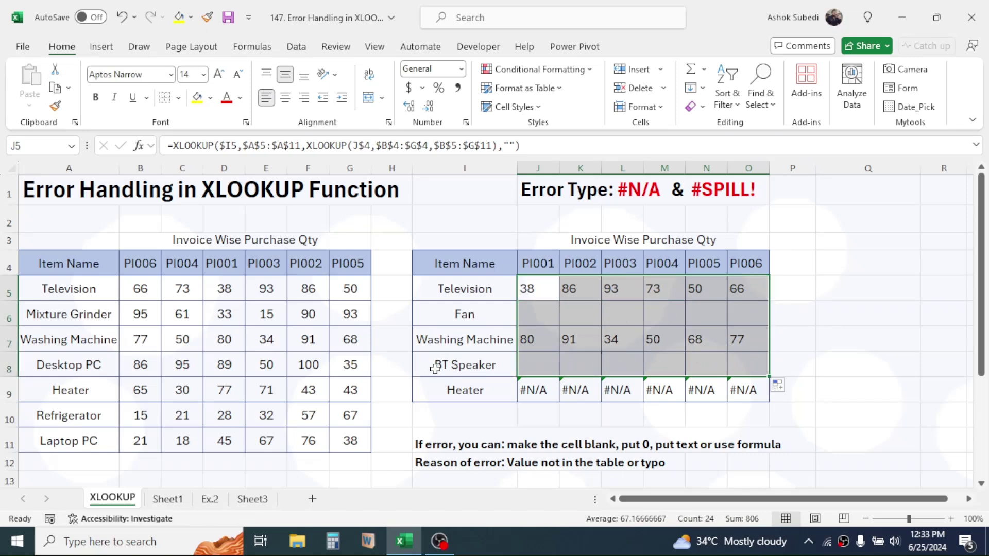
pyautogui.click(467, 391)
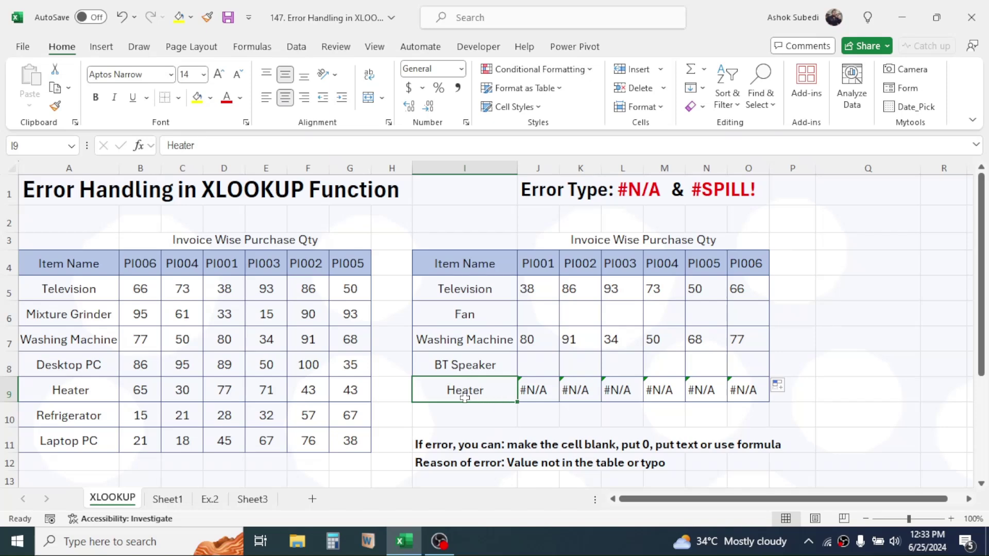
pyautogui.click(536, 320)
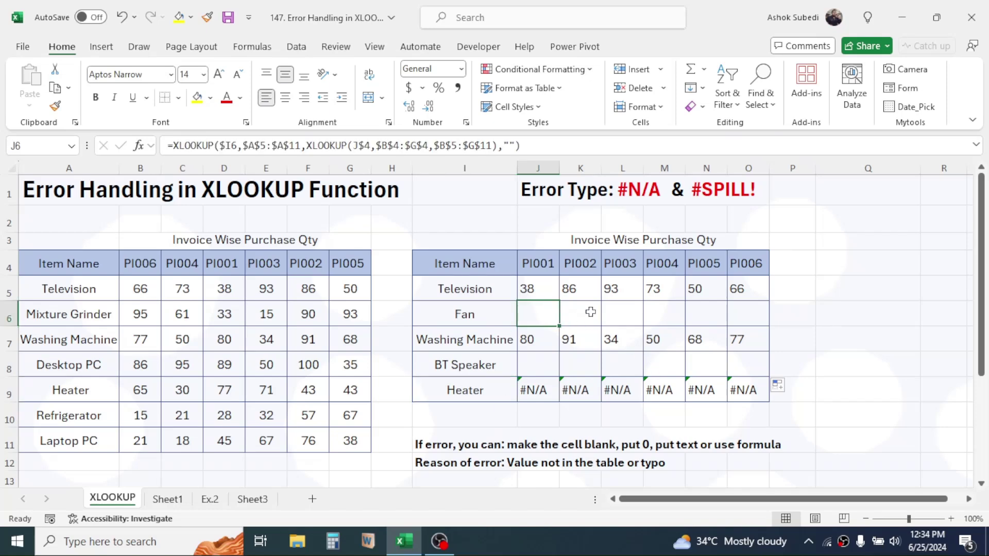
pyautogui.click(591, 311)
pyautogui.click(632, 308)
pyautogui.click(701, 306)
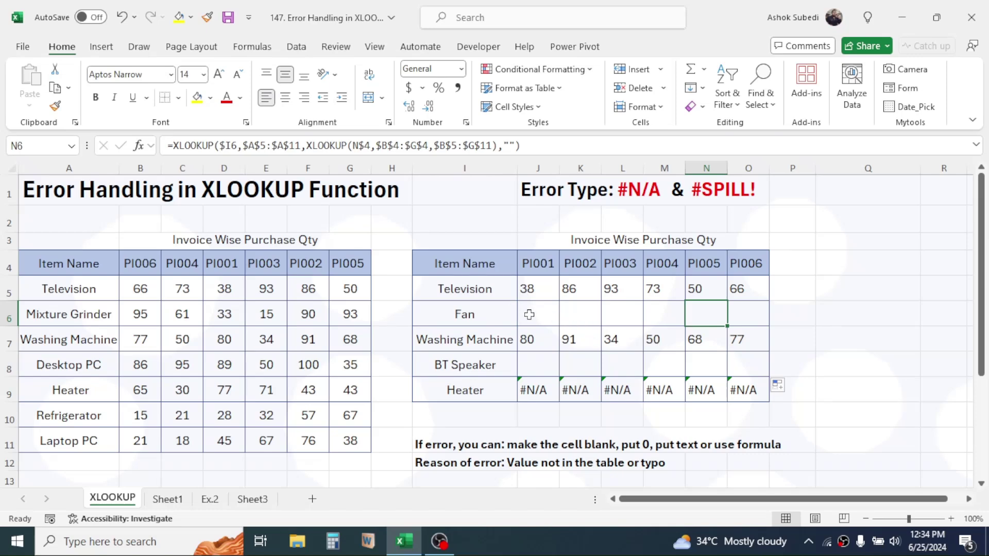
# - Set the outer XLOOKUP's if_not_found value in J5 to "0" and fill the formula through J5:O8
pyautogui.doubleClick(538, 290)
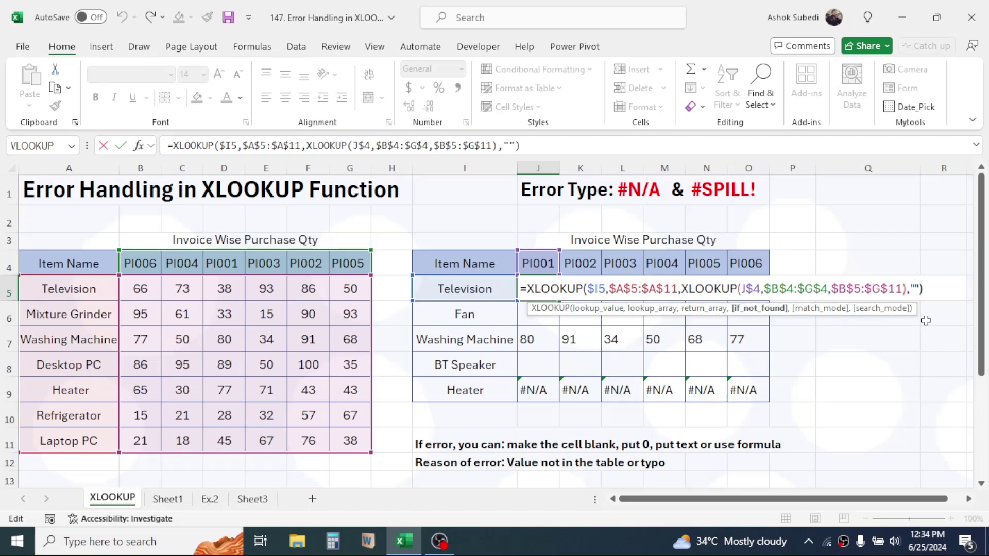
pyautogui.write('0')
pyautogui.press('Return')
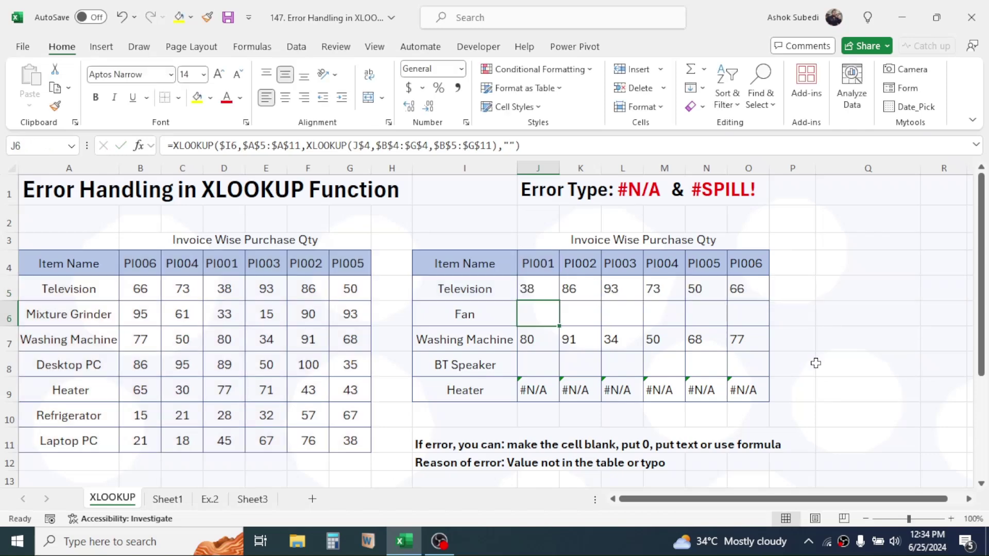
pyautogui.click(545, 291)
pyautogui.moveTo(559, 298); pyautogui.dragTo(767, 373)
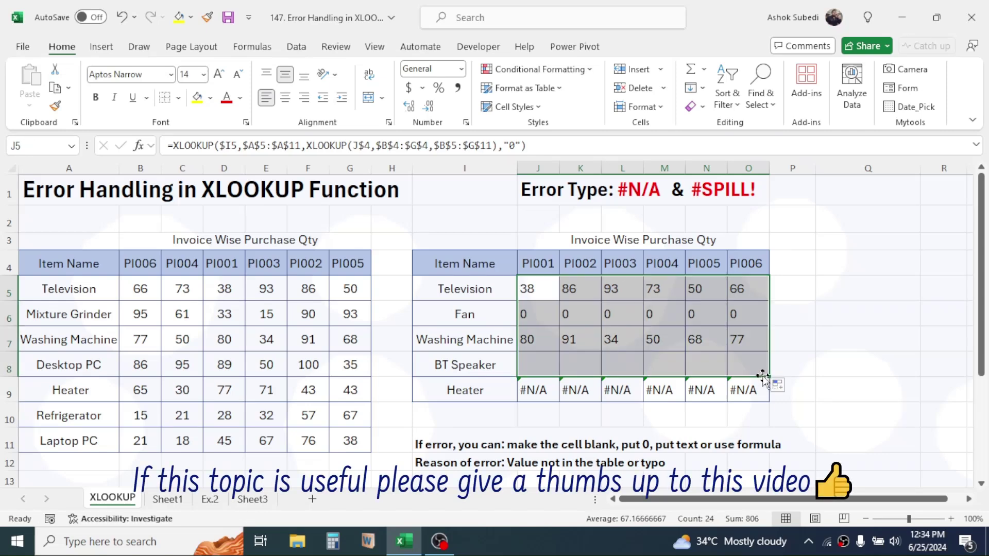
pyautogui.click(842, 306)
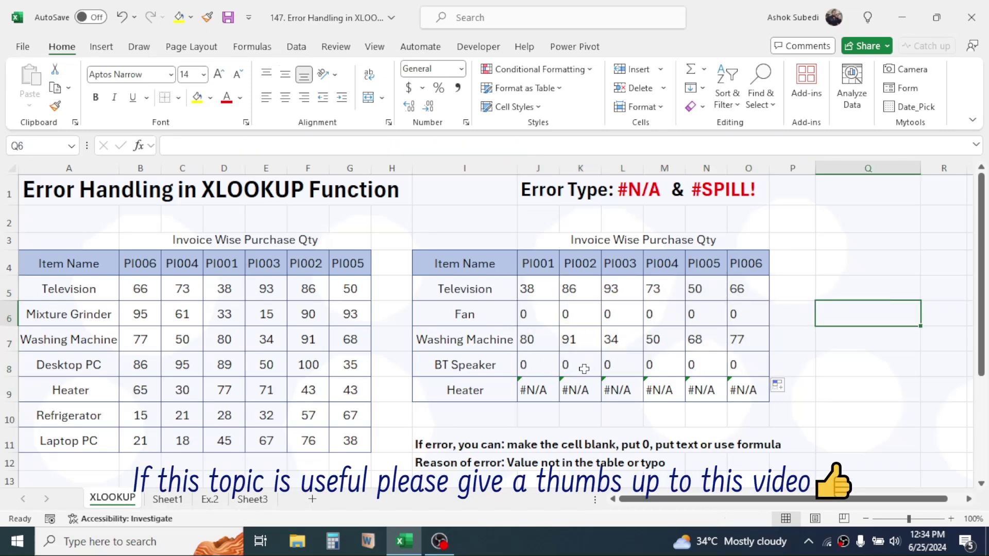
pyautogui.click(591, 309)
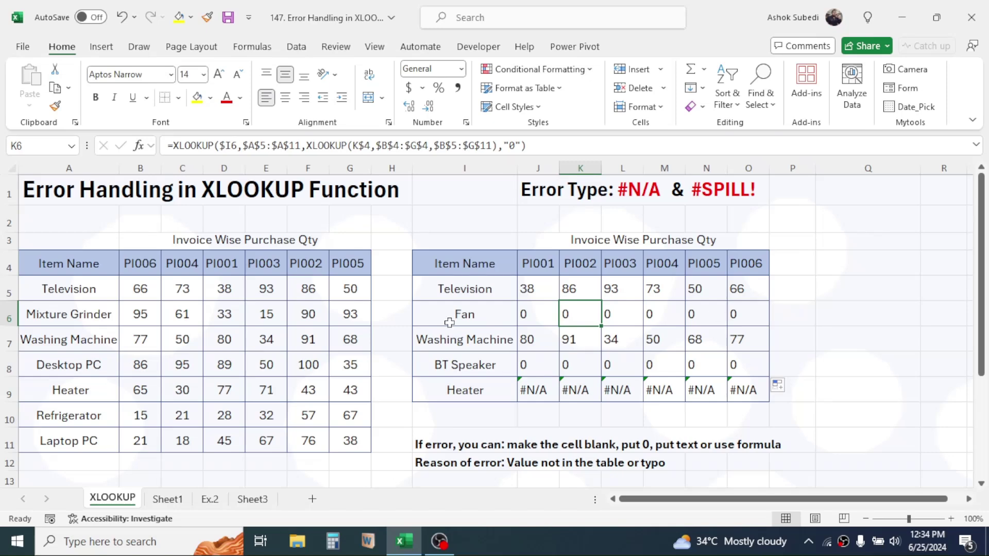
# - Replace the if_not_found value in J5 with "not found" and fill the formula through J5:O8
pyautogui.doubleClick(535, 287)
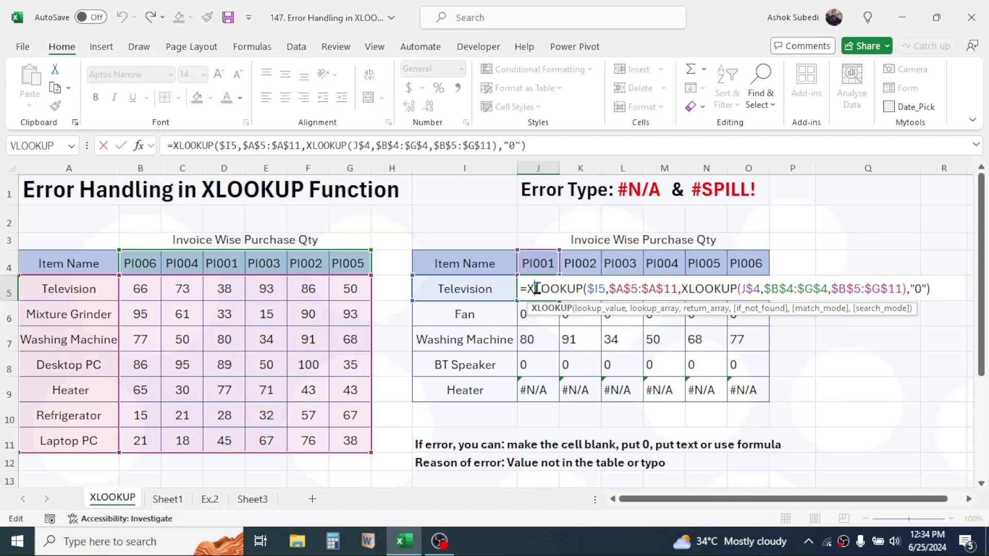
pyautogui.click(921, 289)
pyautogui.press('BackSpace')
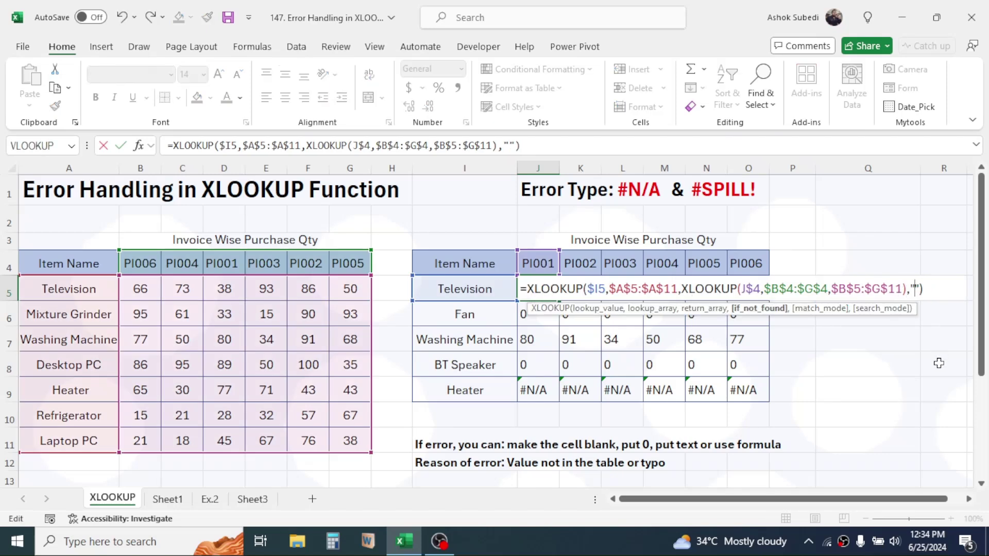
pyautogui.write('not found')
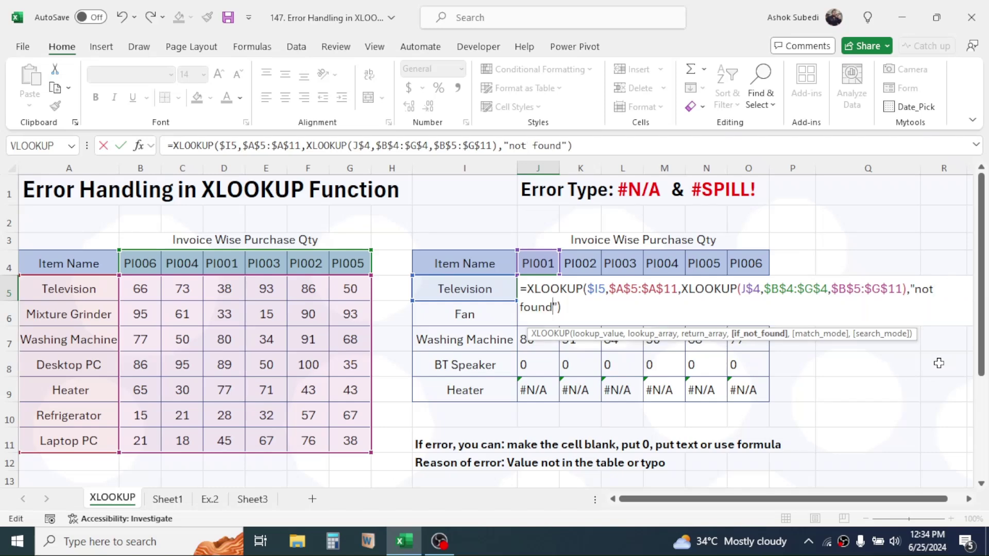
pyautogui.press('Return')
pyautogui.click(533, 290)
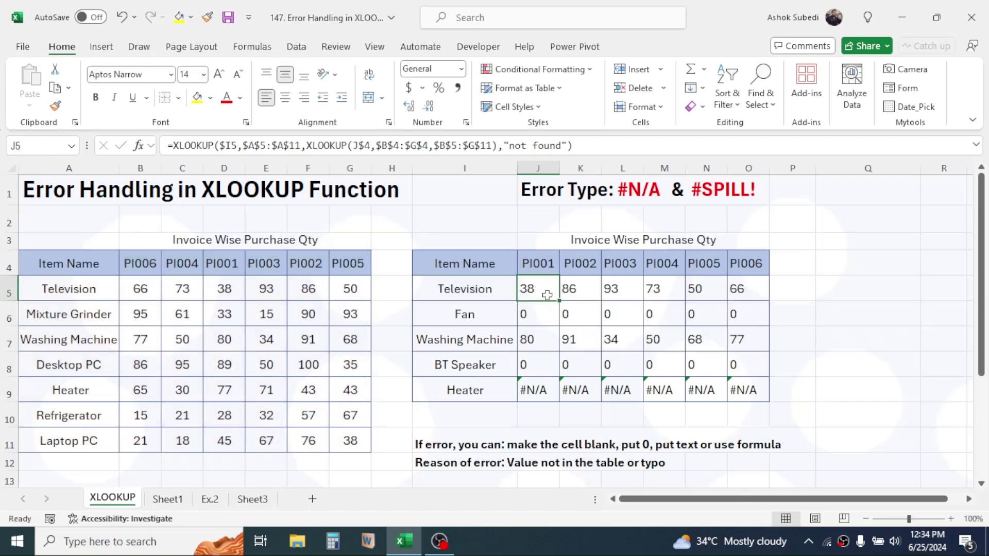
pyautogui.moveTo(559, 301); pyautogui.dragTo(702, 412)
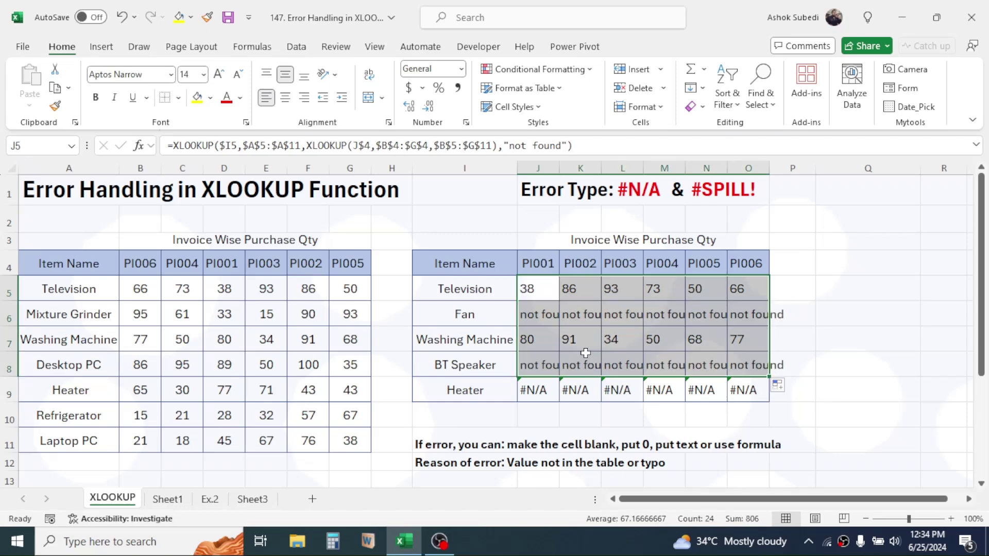
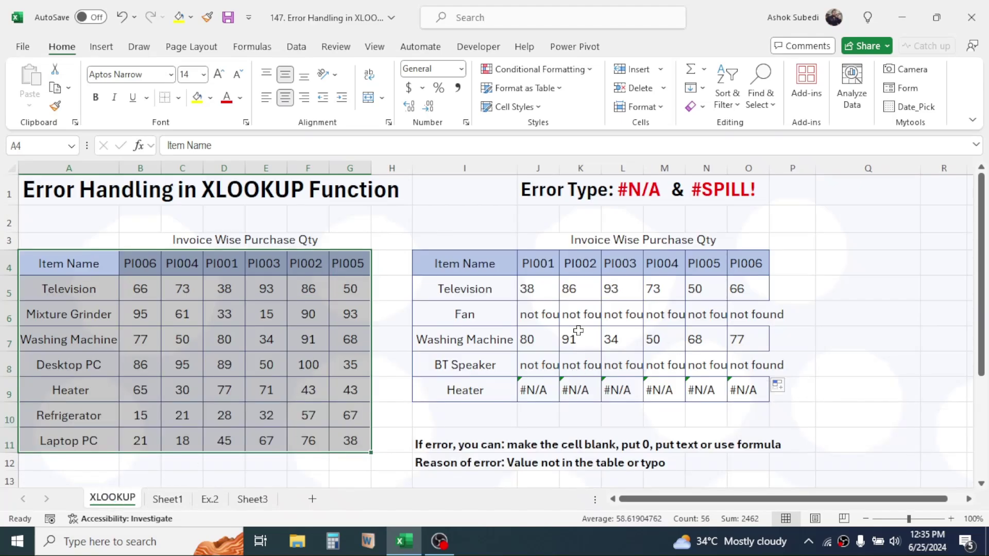
# - Remove the "not found" text from the outer XLOOKUP's if_not_found argument in the J5 formula
pyautogui.click(532, 289)
pyautogui.doubleClick(532, 288)
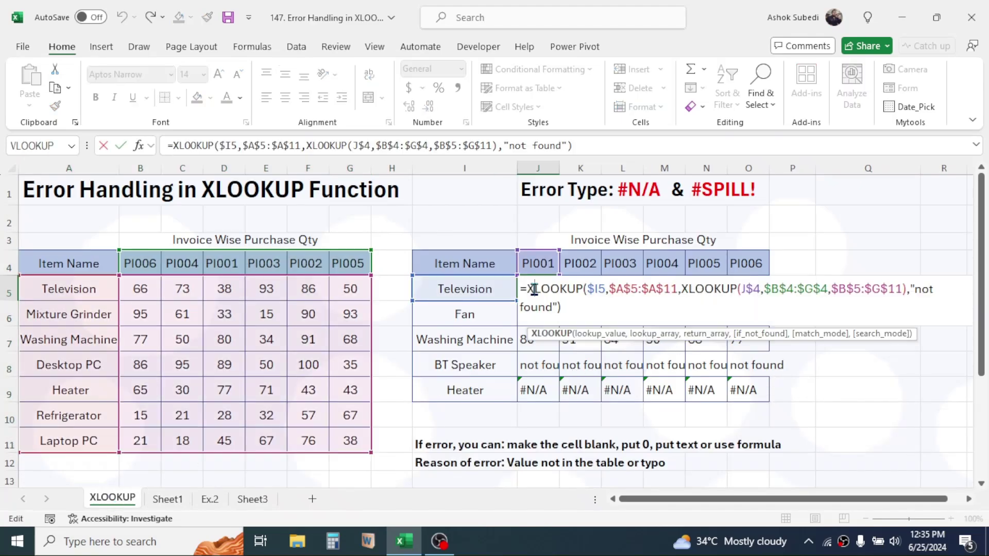
pyautogui.click(557, 307)
pyautogui.press('BackSpace')
pyautogui.press('BackSpace')
pyautogui.press('BackSpace')
pyautogui.press('BackSpace')
pyautogui.press('BackSpace')
pyautogui.press('BackSpace')
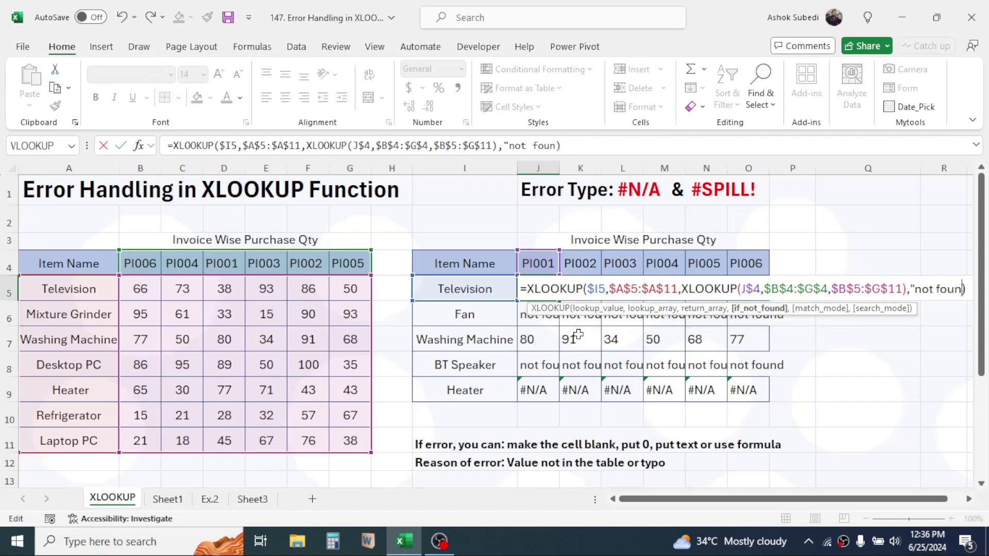
pyautogui.press('BackSpace')
pyautogui.press('BackSpace')
pyautogui.press('BackSpace')
pyautogui.press('BackSpace')
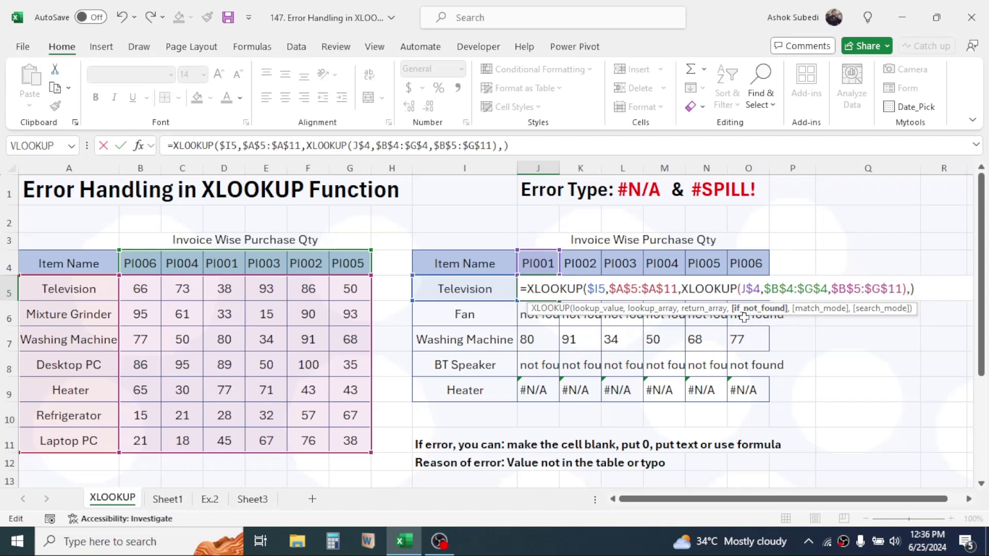
# - Start another XLOOKUP as the if_not_found argument in J5, with $I5 as its lookup value
pyautogui.write('XLO')
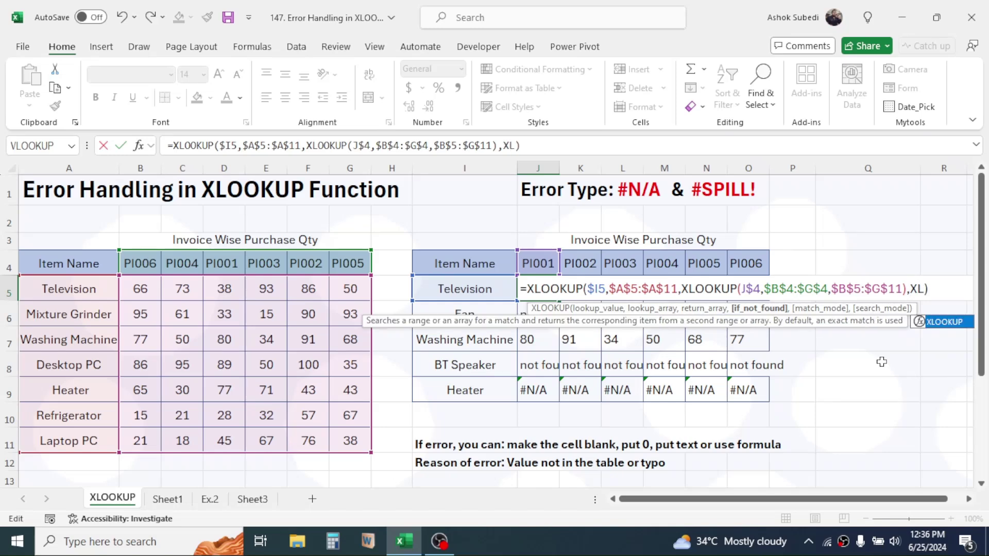
pyautogui.write('OKUP')
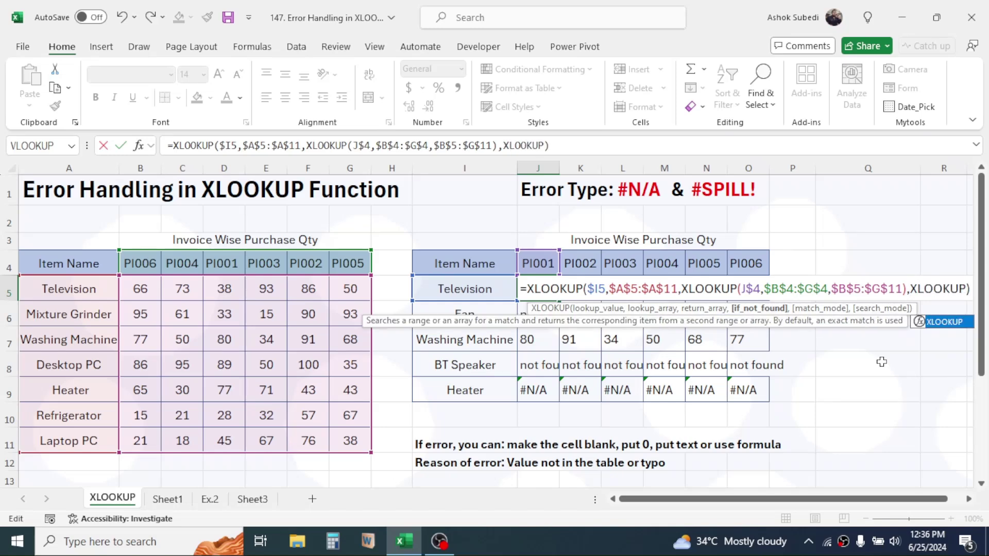
pyautogui.write('(')
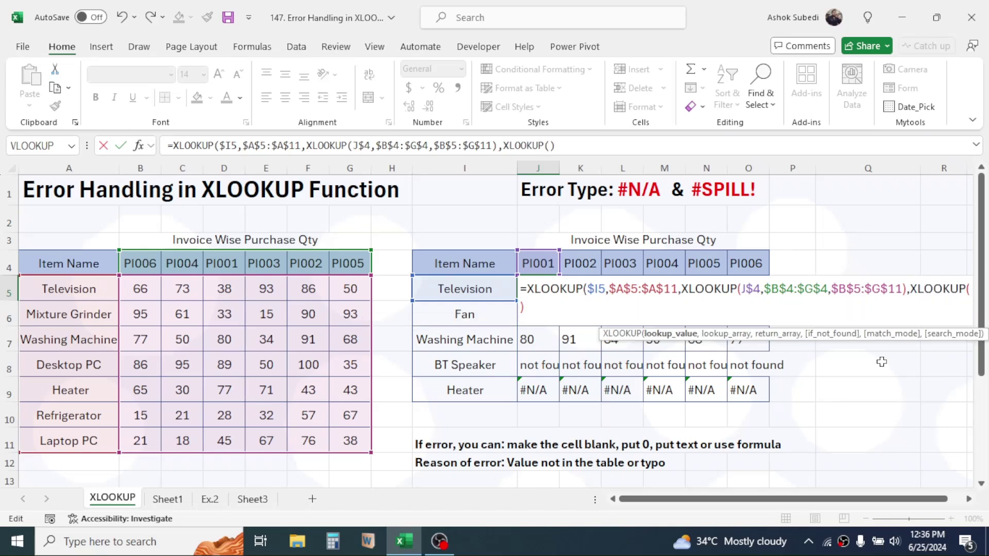
pyautogui.click(481, 288)
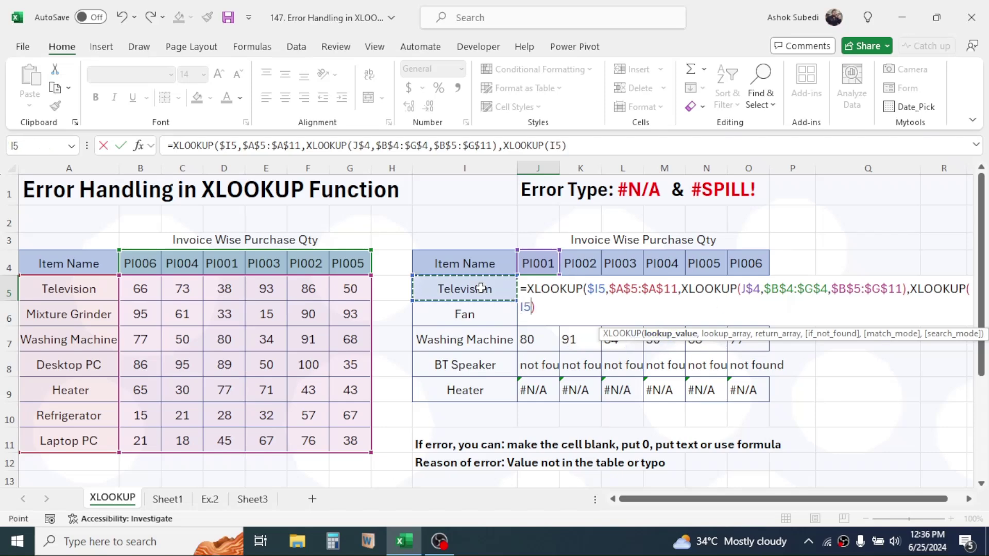
pyautogui.press('F4')
pyautogui.press('F4')
pyautogui.press('F4')
pyautogui.write(',')
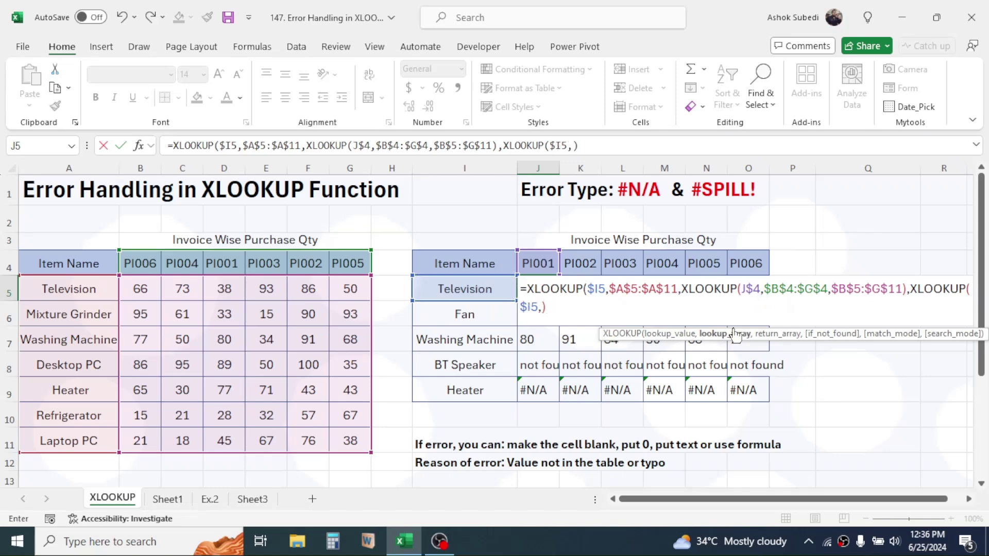
# - Set the fallback XLOOKUP's lookup array to the item names in Sheet1!$B$4:$B$7 as an absolute range
pyautogui.click(164, 503)
pyautogui.moveTo(123, 236); pyautogui.dragTo(122, 287)
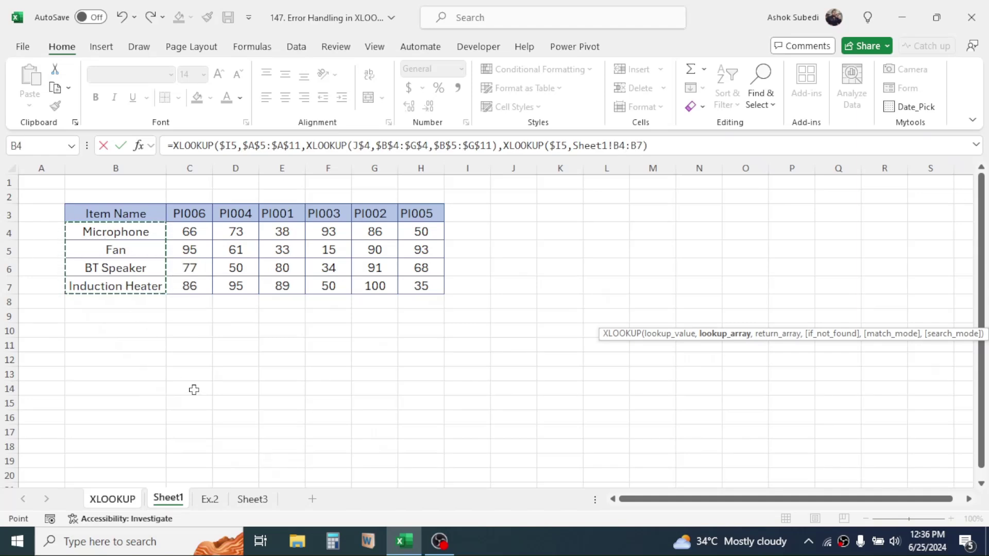
pyautogui.press('F4')
pyautogui.write(',')
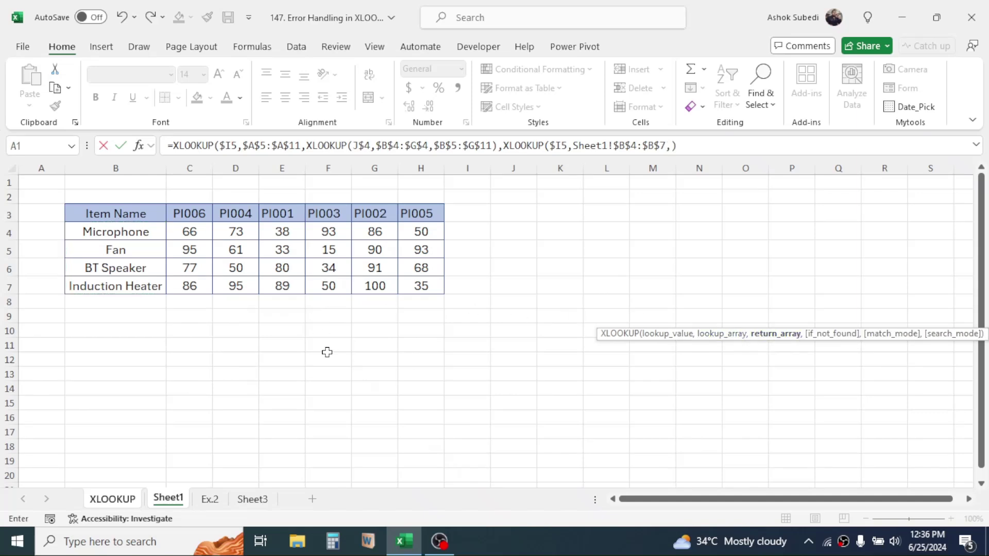
# - Nest an XLOOKUP as the fallback's return array, with the invoice header XLOOKUP!J$4 as its lookup value
pyautogui.write('XLOO')
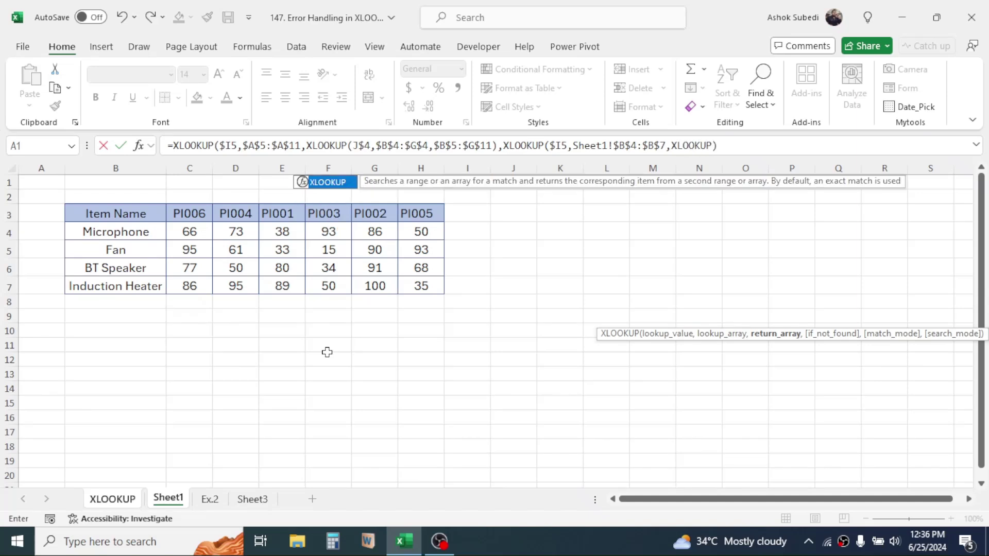
pyautogui.write('KUP(')
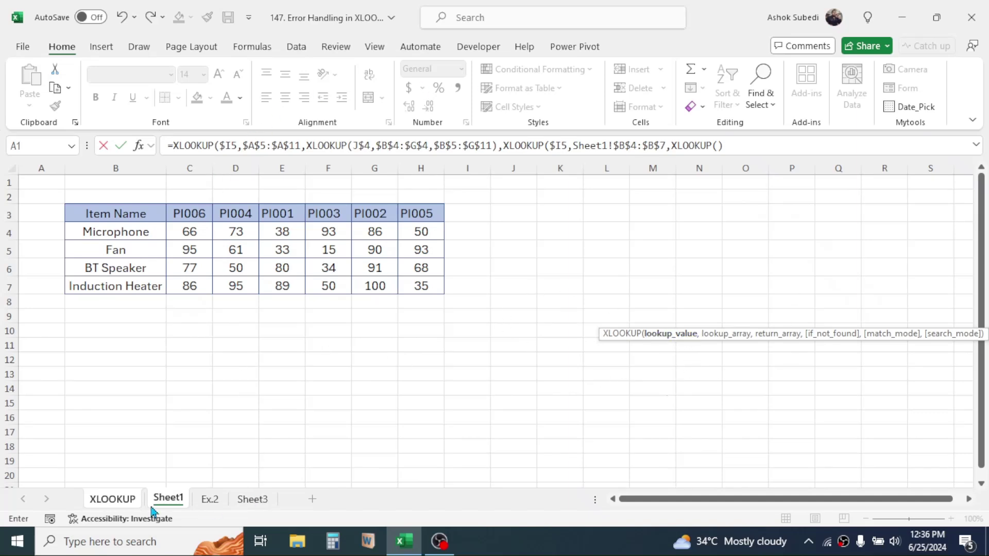
pyautogui.click(112, 499)
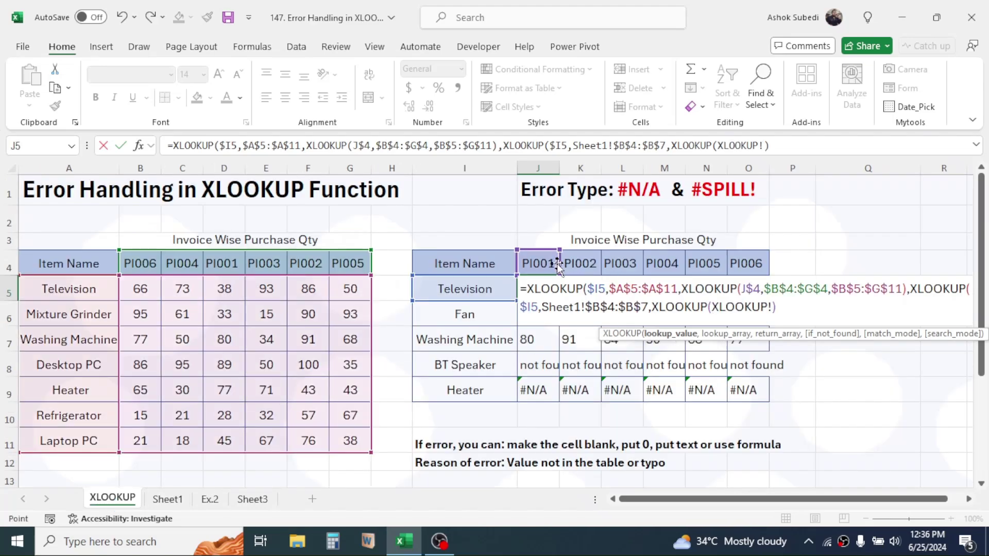
pyautogui.click(539, 263)
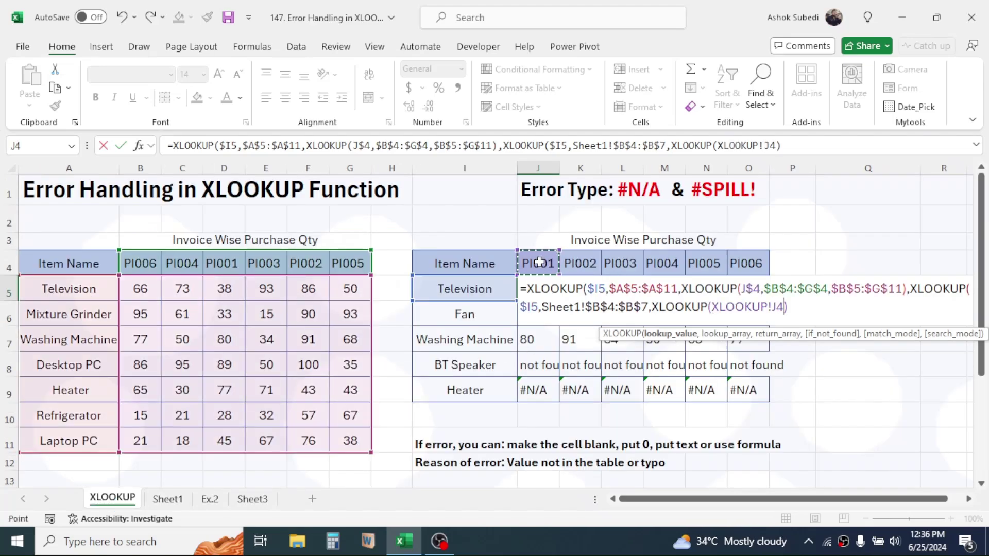
pyautogui.press('F4')
pyautogui.press('F4')
pyautogui.write(',')
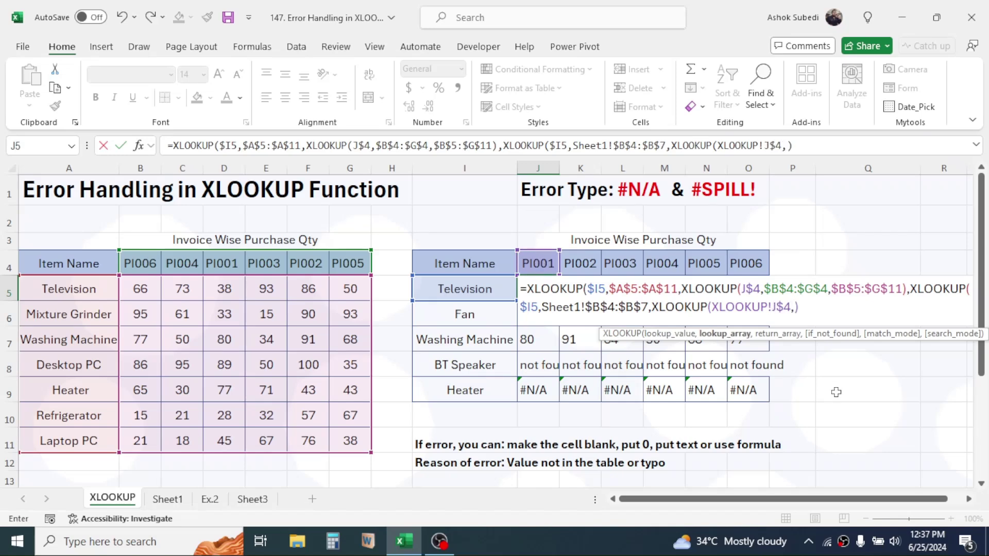
# - Set the innermost XLOOKUP's lookup array to the invoice headers in Sheet1!$C$3:$H$3
pyautogui.click(172, 500)
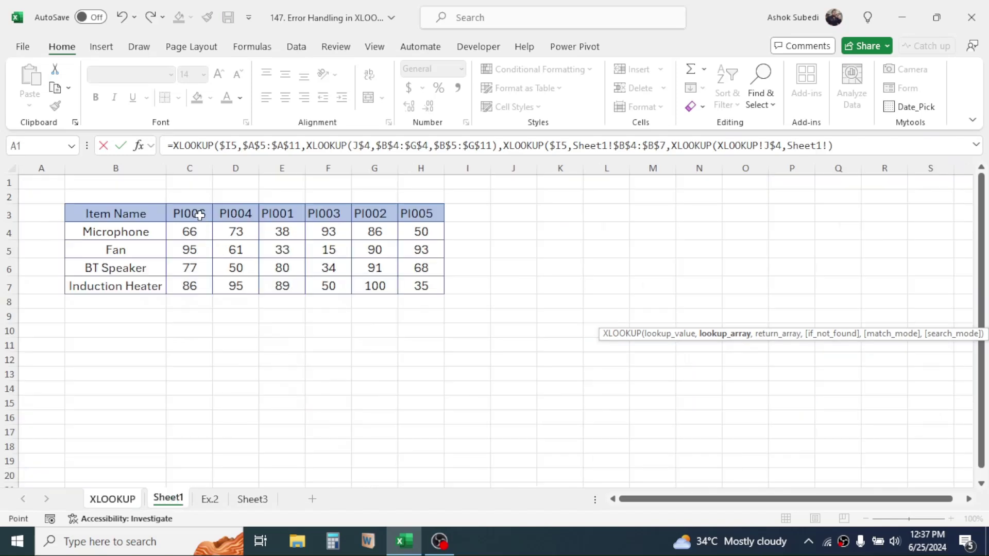
pyautogui.moveTo(200, 216); pyautogui.dragTo(449, 219)
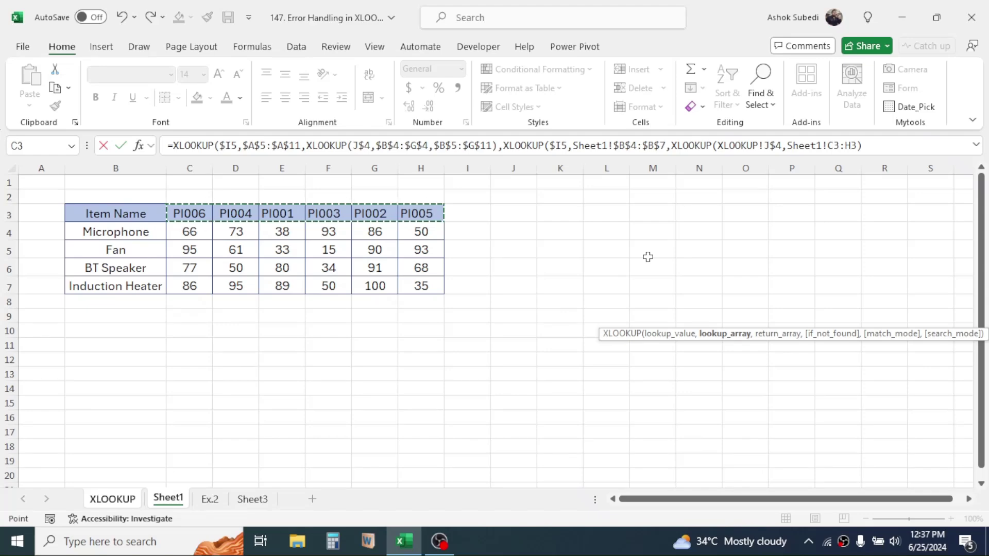
pyautogui.press('F4')
pyautogui.write(',')
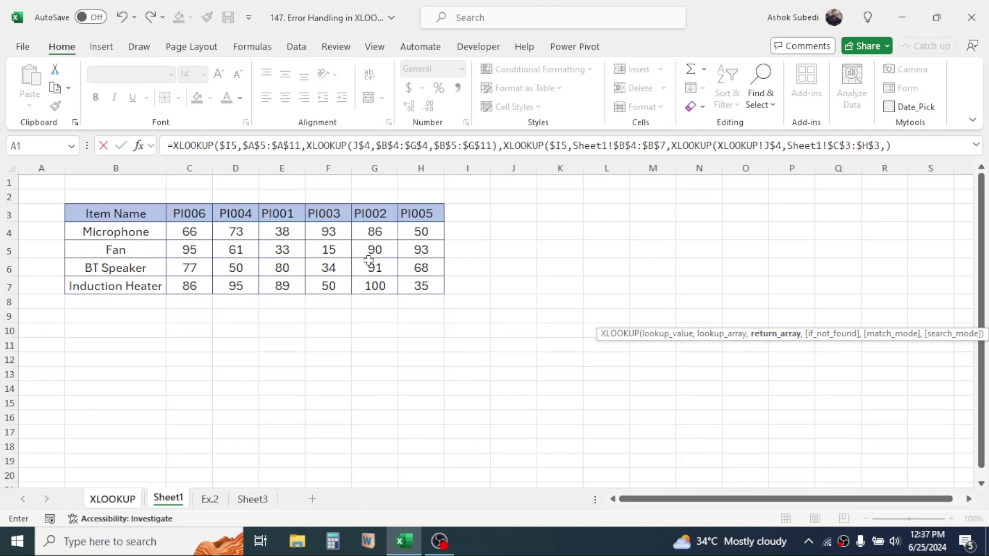
# - Finish the J5 formula with Sheet1!C4:H7 as the innermost return array and fill it through J5:O8
pyautogui.click(200, 230)
pyautogui.moveTo(201, 230); pyautogui.dragTo(431, 286)
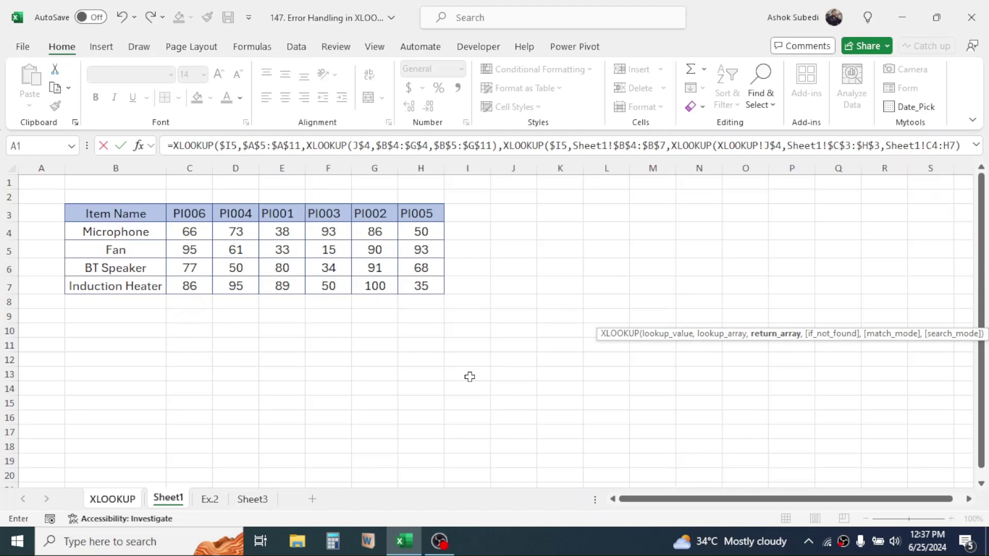
pyautogui.write('))')
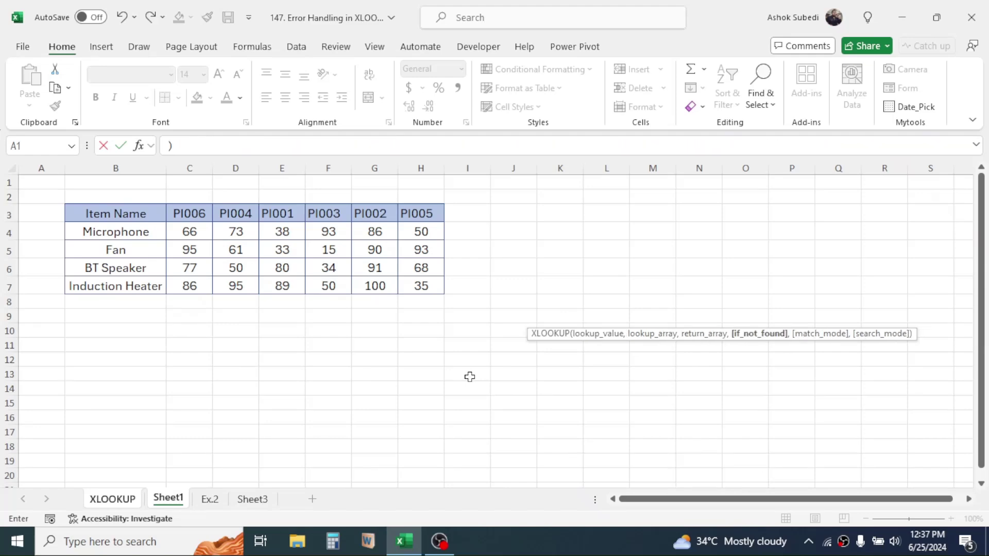
pyautogui.press('Return')
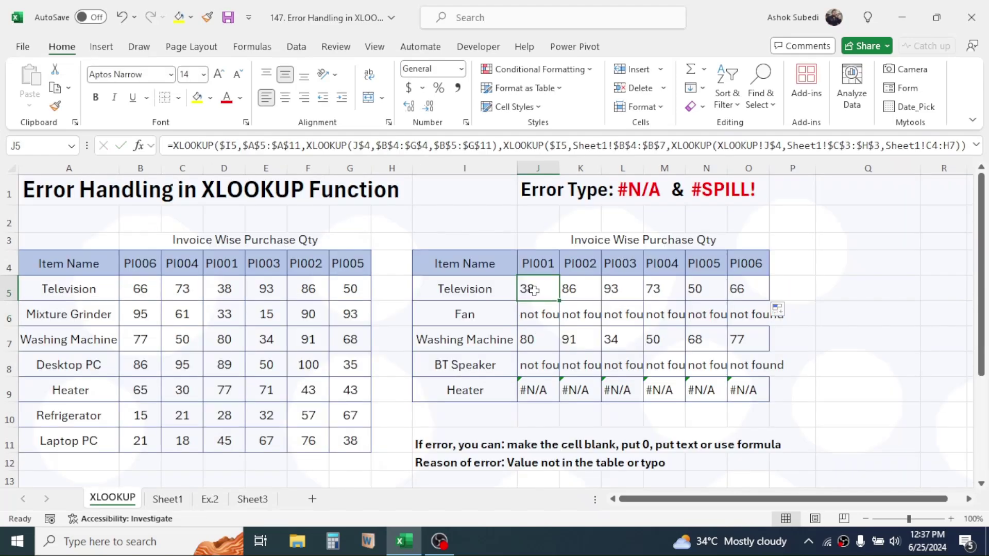
pyautogui.moveTo(560, 303); pyautogui.dragTo(766, 369)
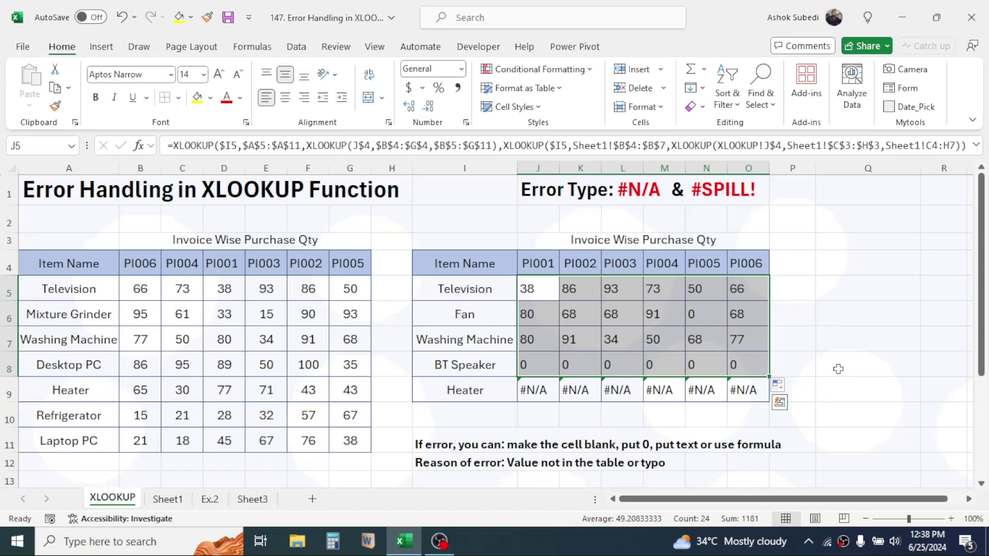
pyautogui.click(529, 362)
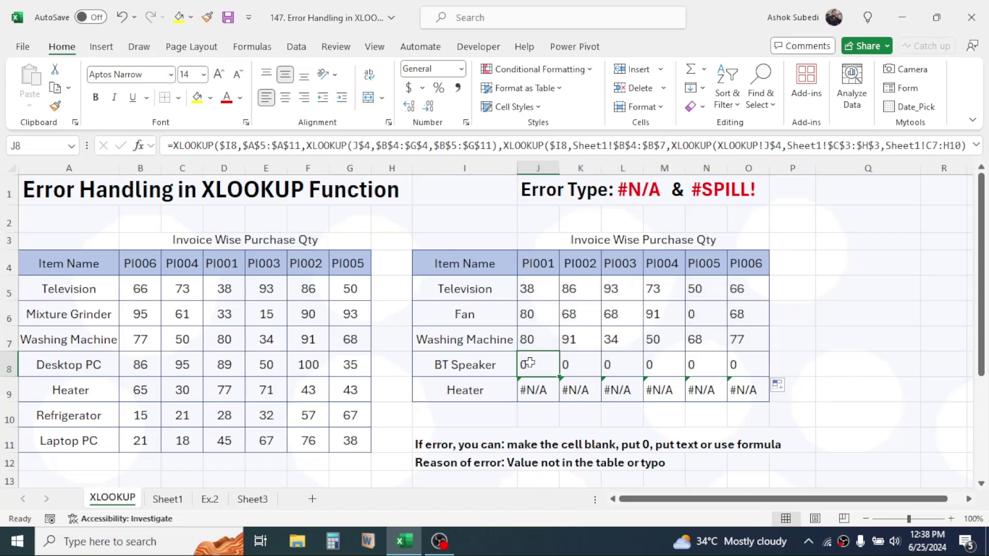
# - Make the innermost return array in the J5 formula absolute as Sheet1!$C$4:$H$7
pyautogui.click(539, 287)
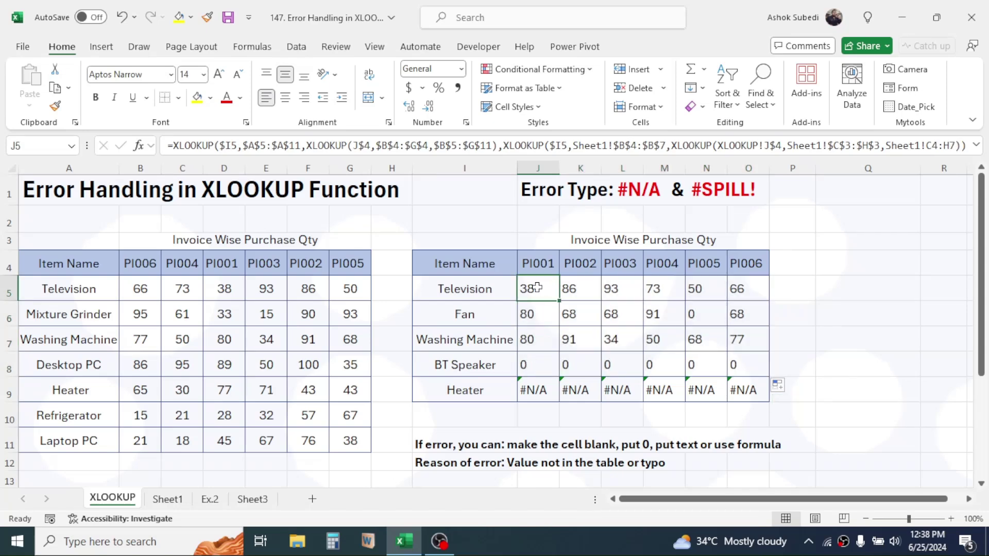
pyautogui.click(934, 145)
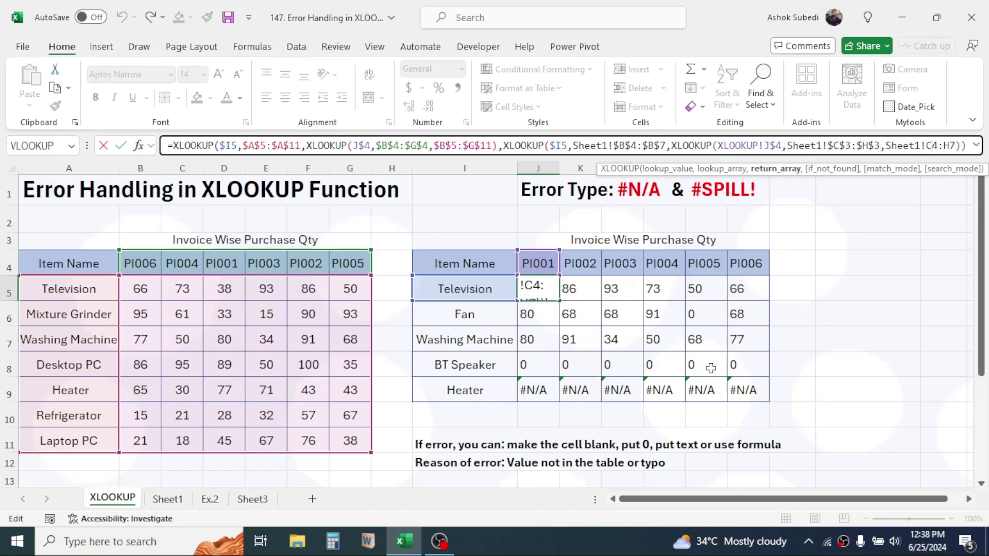
pyautogui.click(930, 146)
pyautogui.press('F4')
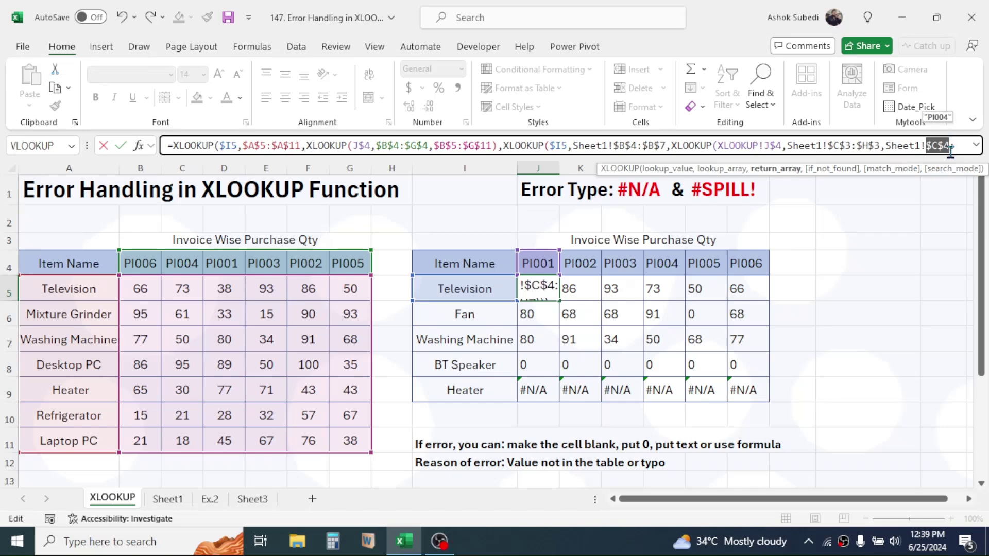
pyautogui.press('Right')
pyautogui.press('Right')
pyautogui.press('Right')
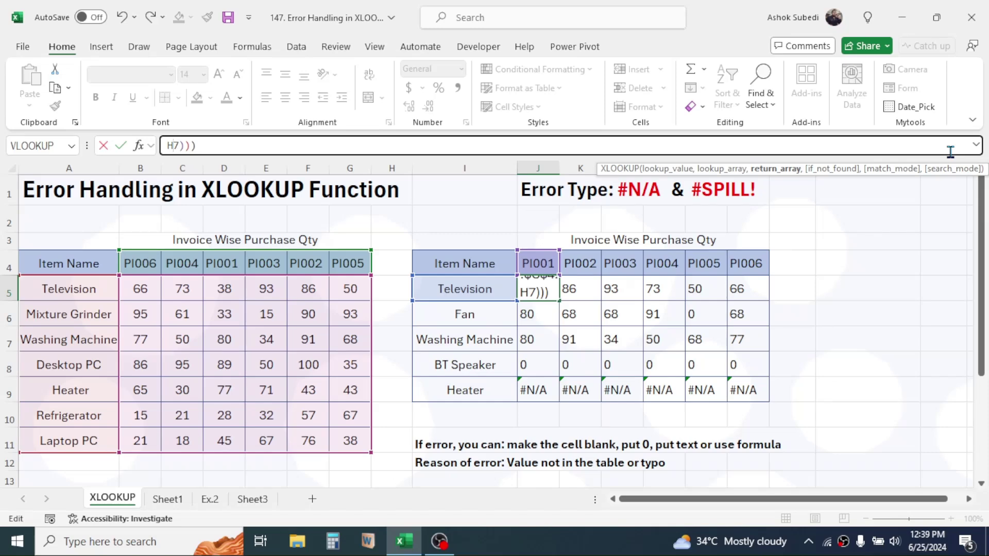
pyautogui.press('F4')
pyautogui.press('Return')
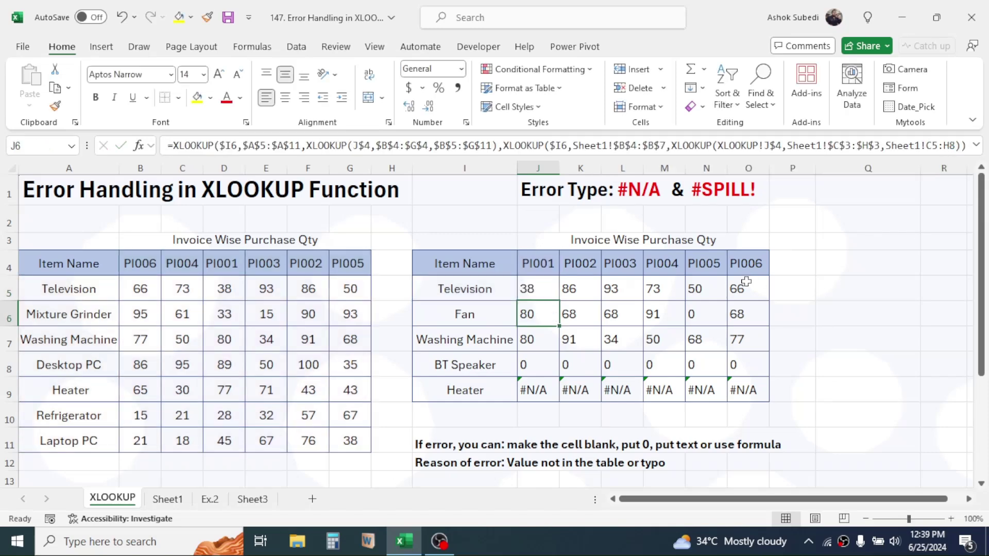
# - Fill the corrected J5 formula through J5:O8
pyautogui.click(525, 289)
pyautogui.moveTo(559, 301); pyautogui.dragTo(757, 370)
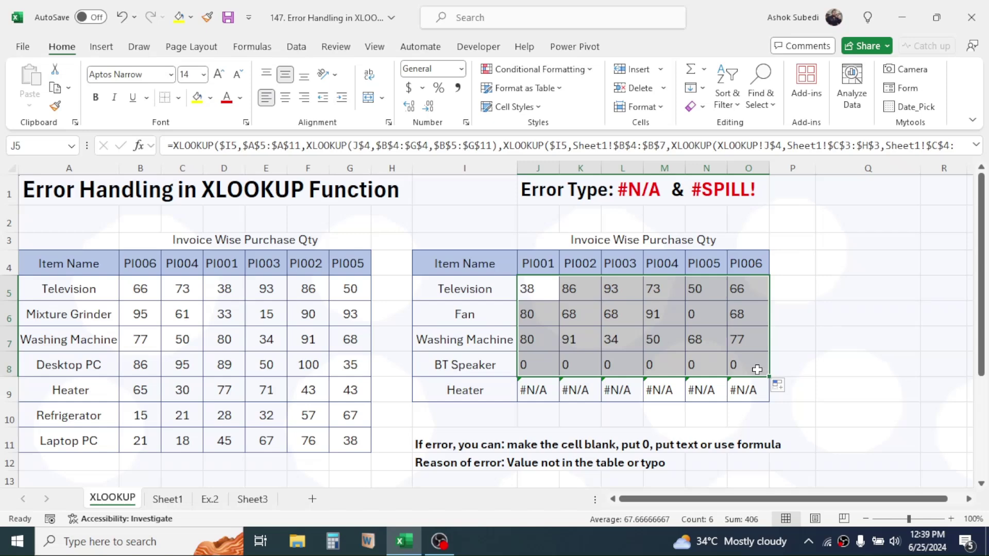
pyautogui.click(853, 342)
# - Check the filled Fan and BT Speaker rows against the source tables on the XLOOKUP sheet and Sheet1
pyautogui.click(620, 364)
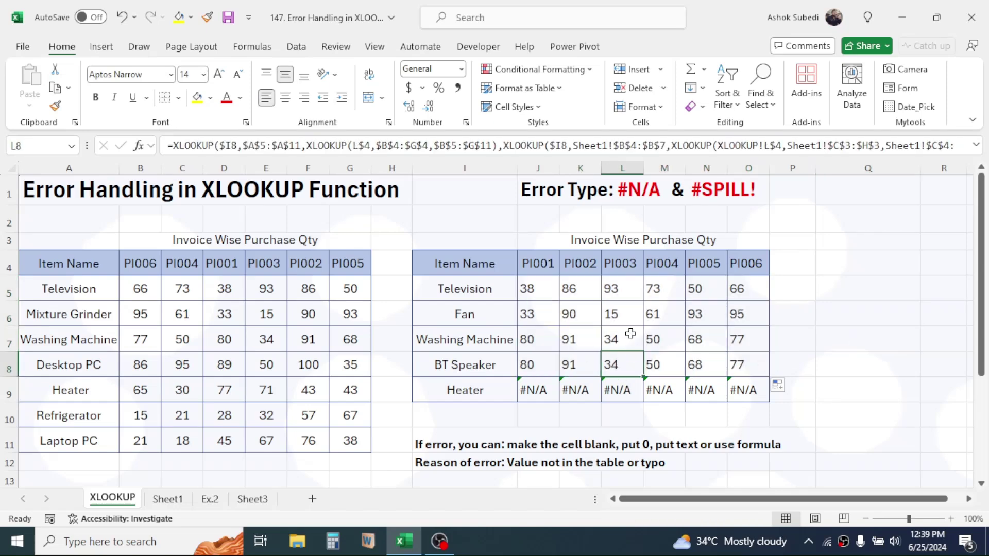
pyautogui.click(627, 333)
pyautogui.click(483, 316)
pyautogui.click(456, 366)
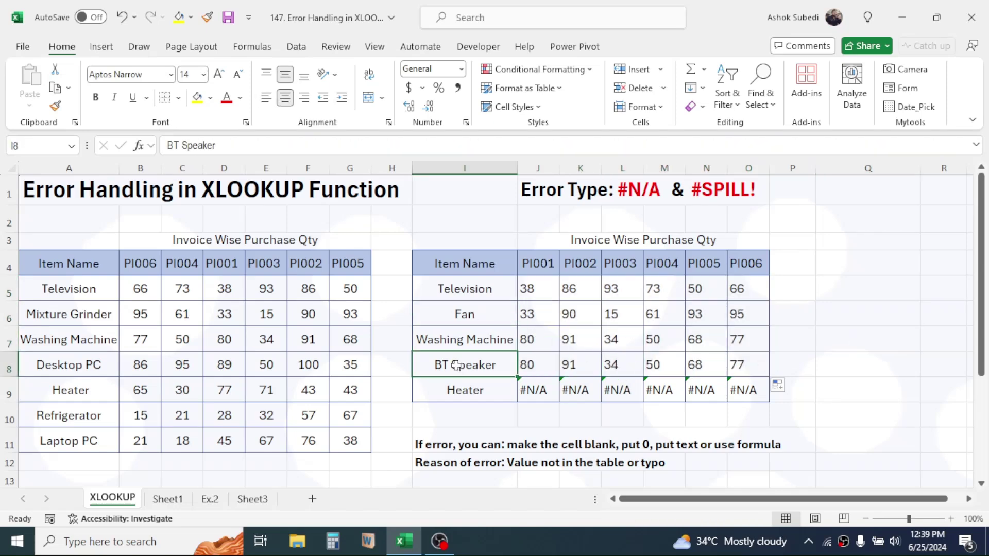
pyautogui.moveTo(68, 287); pyautogui.dragTo(338, 441)
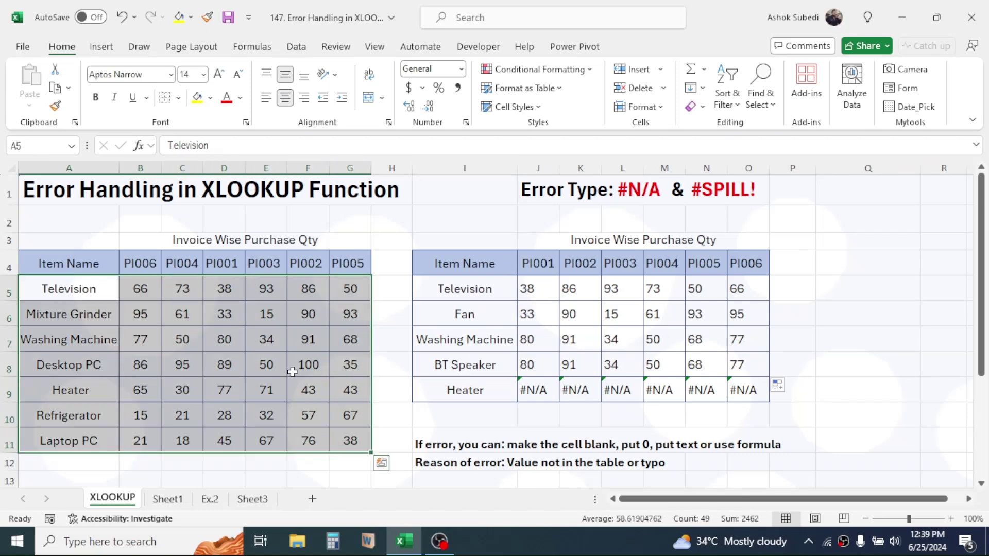
pyautogui.click(167, 499)
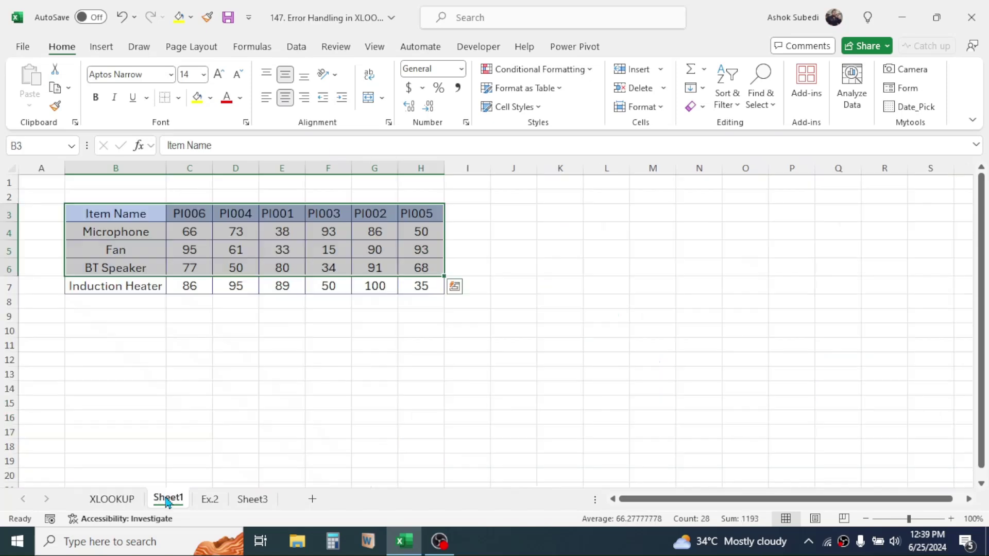
pyautogui.moveTo(116, 213); pyautogui.dragTo(466, 287)
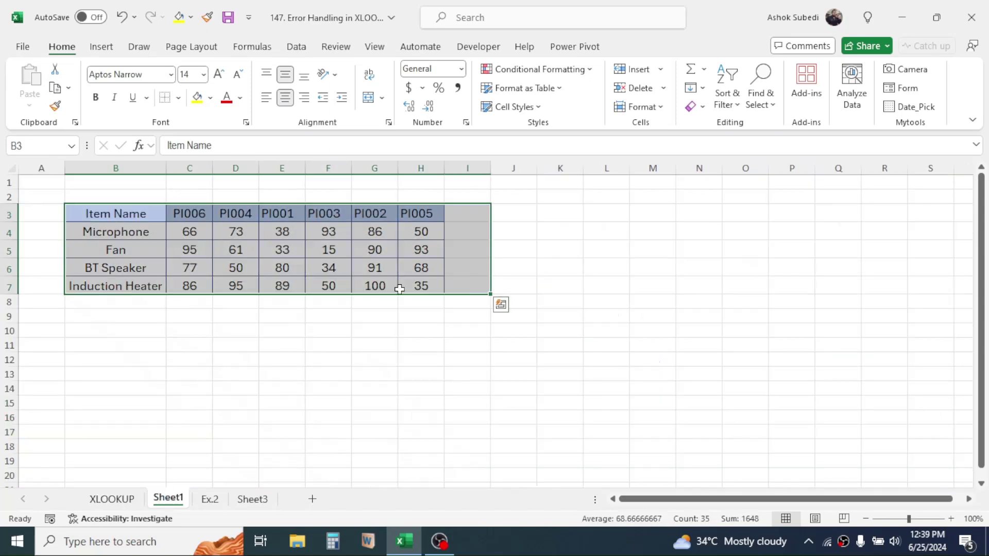
# - Return to the XLOOKUP sheet and compare the Heater row's errors with the Heater entry in the source table
pyautogui.click(126, 502)
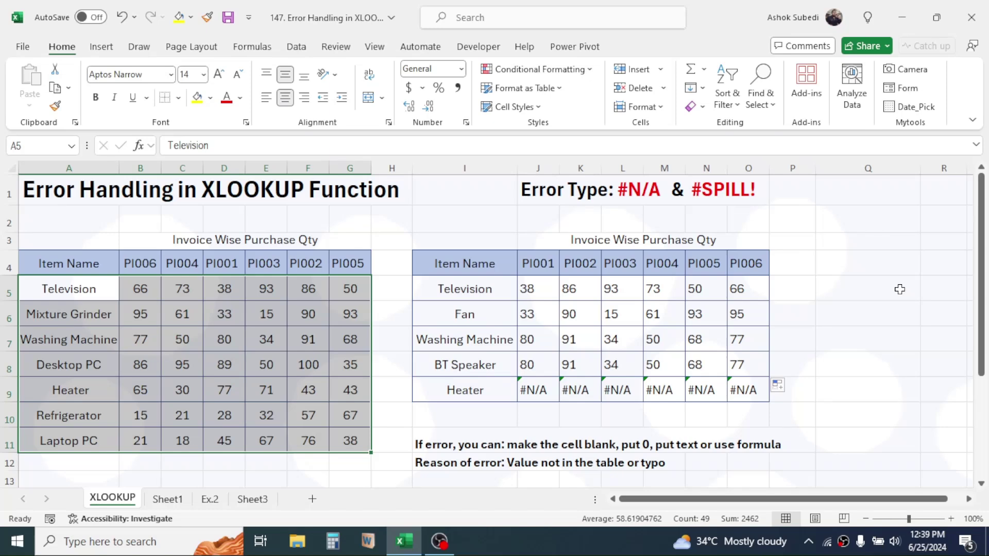
pyautogui.click(897, 309)
pyautogui.moveTo(462, 394); pyautogui.dragTo(742, 393)
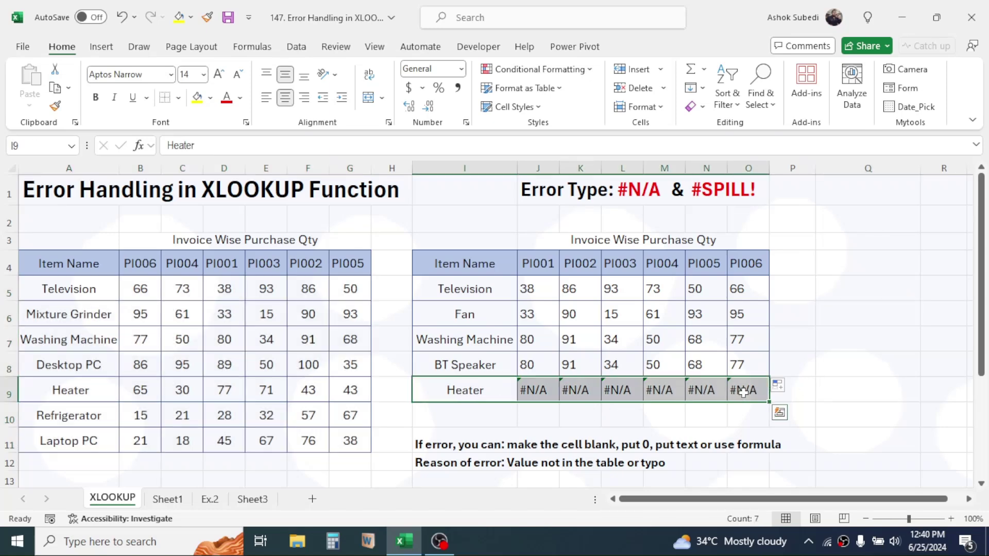
pyautogui.click(835, 350)
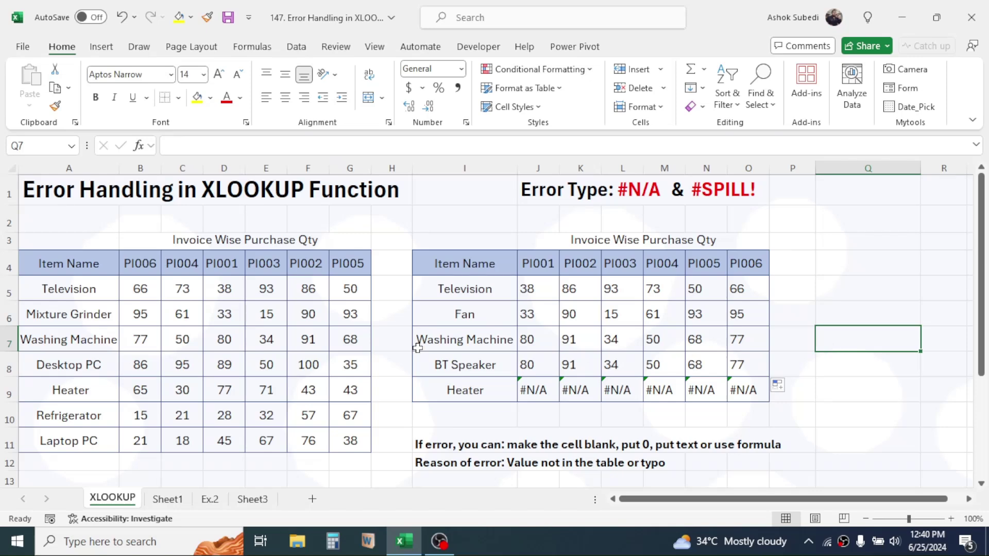
pyautogui.click(75, 391)
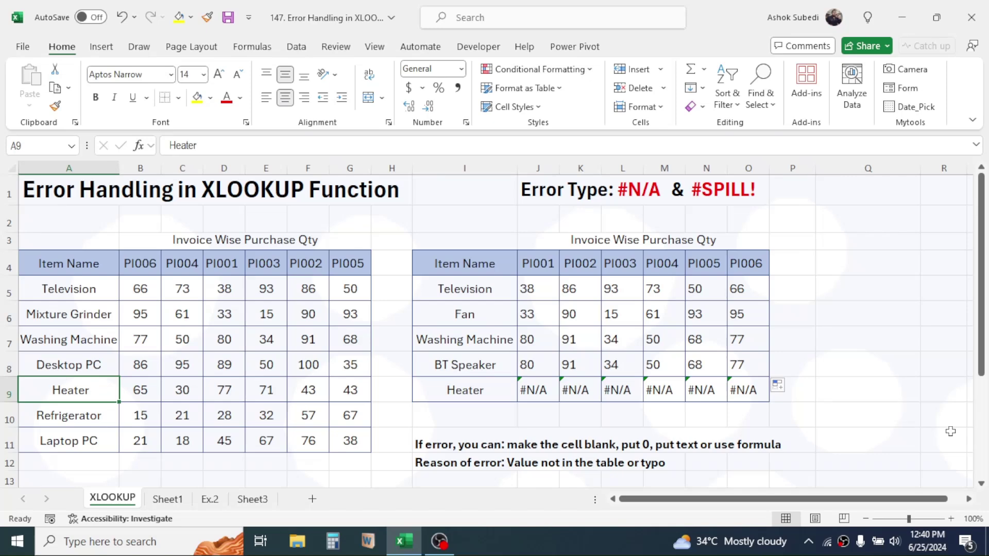
# - Wrap the first lookup array in the J5 formula in TRIM, as TRIM($A$5:$A$11)
pyautogui.click(546, 290)
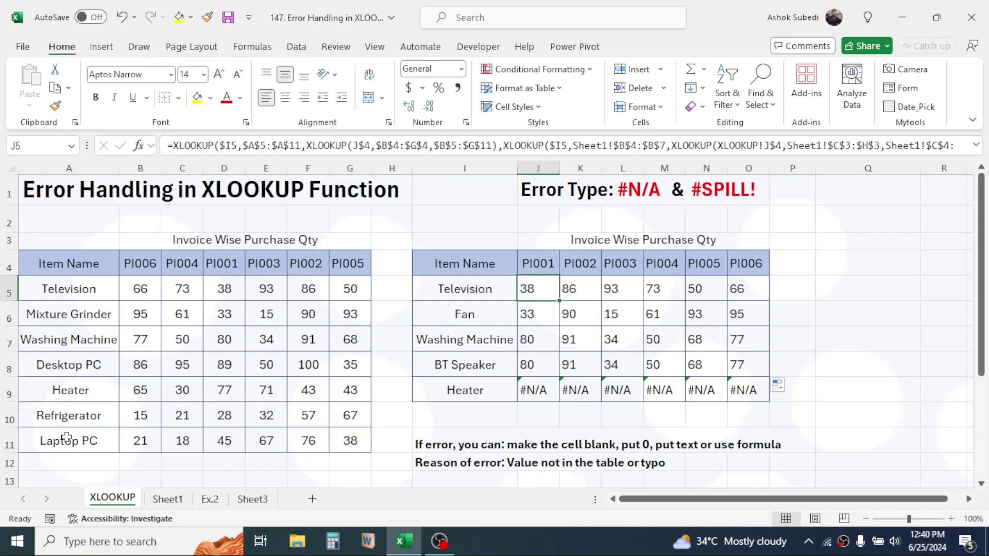
pyautogui.doubleClick(554, 290)
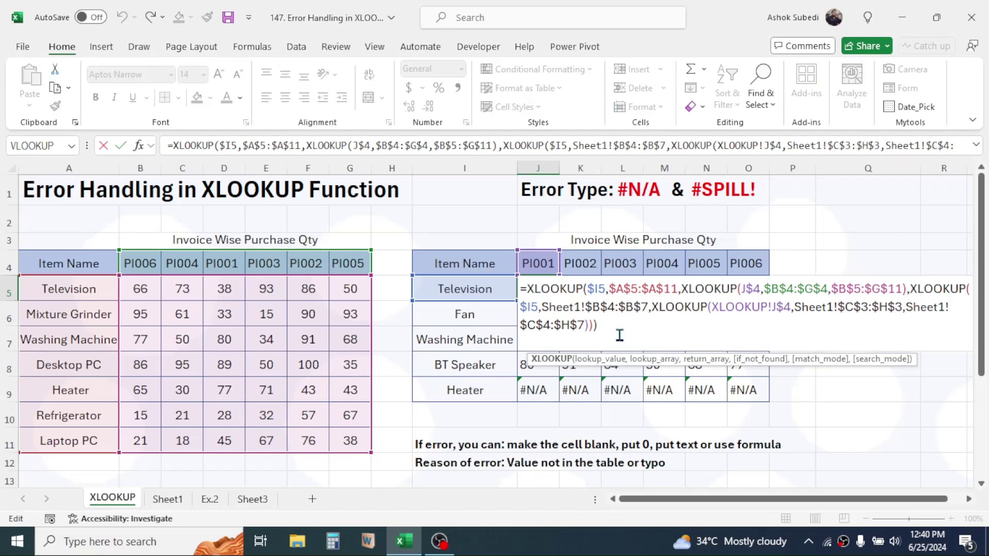
pyautogui.click(598, 298)
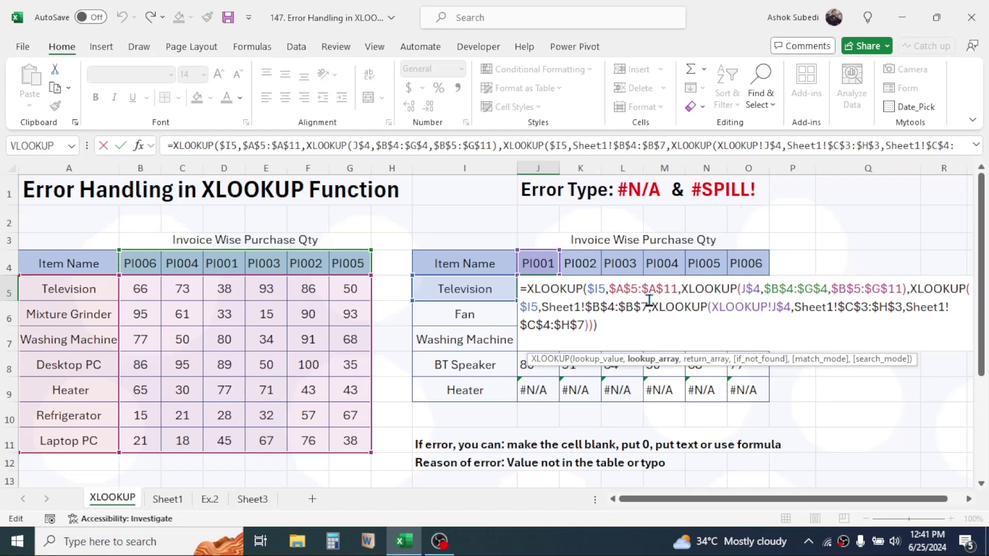
pyautogui.write('TRIM')
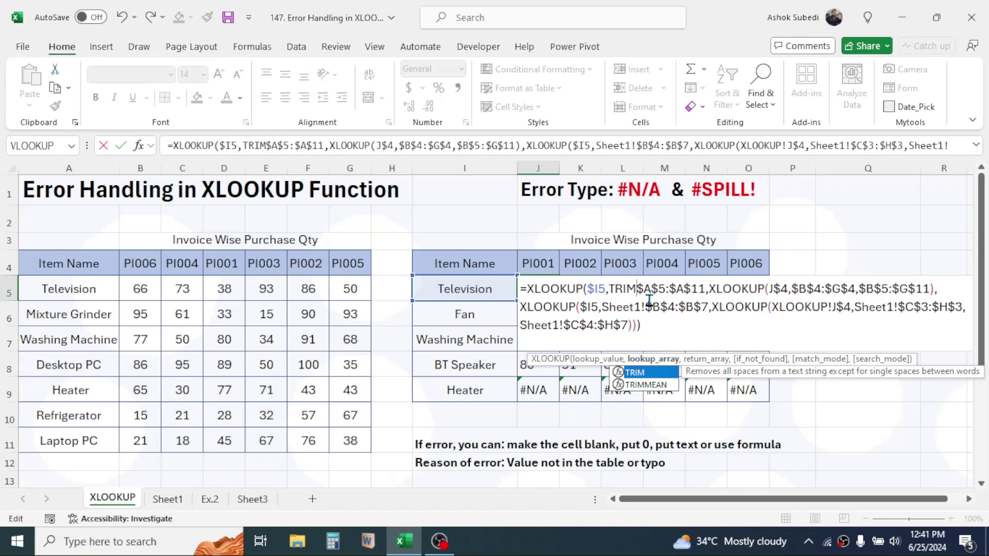
pyautogui.write('(')
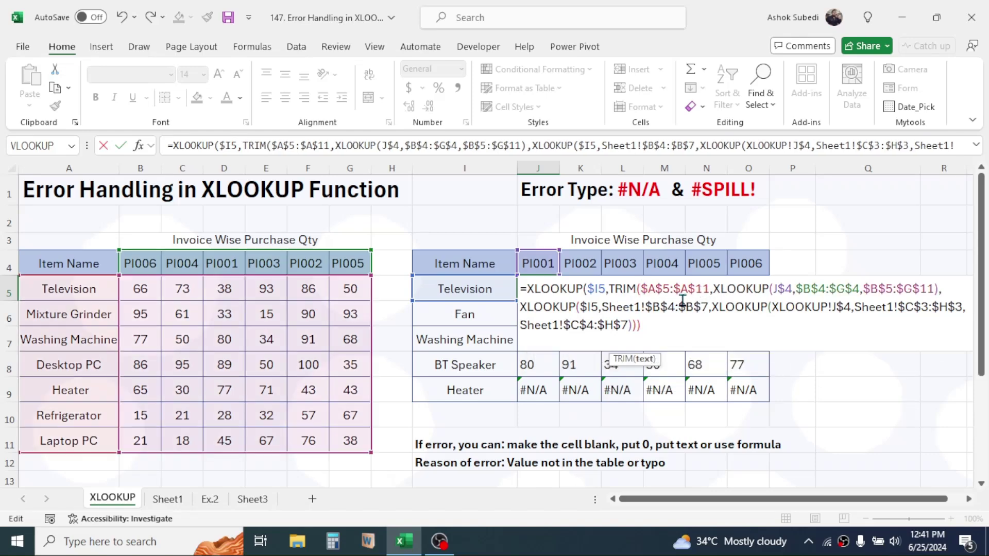
pyautogui.click(710, 289)
pyautogui.write(')')
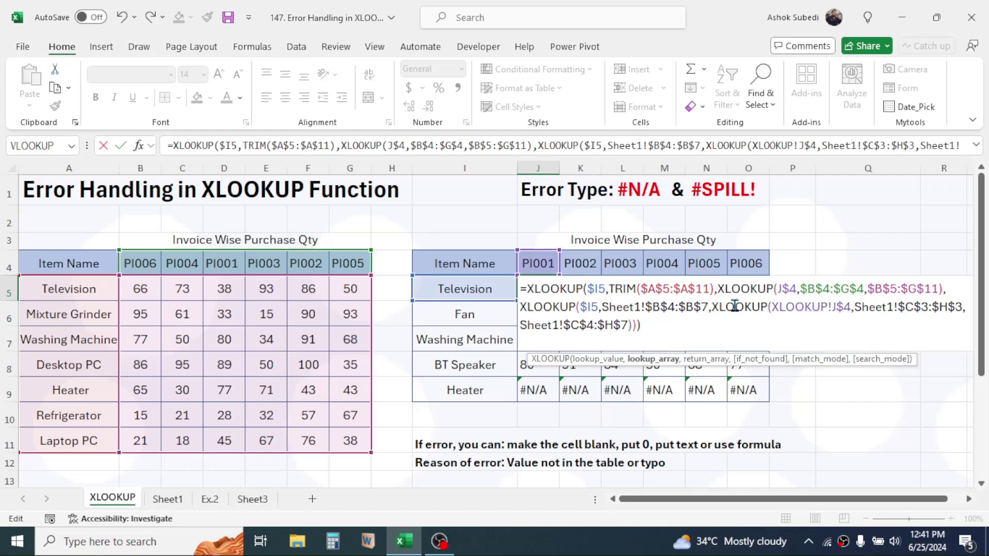
pyautogui.press('Return')
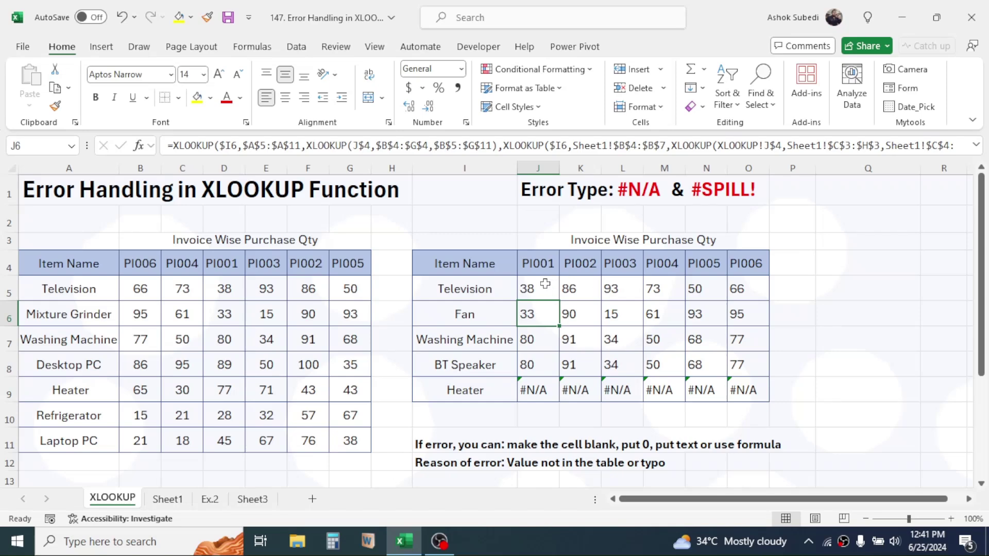
# - Fill the TRIM version of the J5 formula down to row 9 and across through J5:O9
pyautogui.click(544, 283)
pyautogui.moveTo(559, 300); pyautogui.dragTo(545, 397)
pyautogui.click(531, 393)
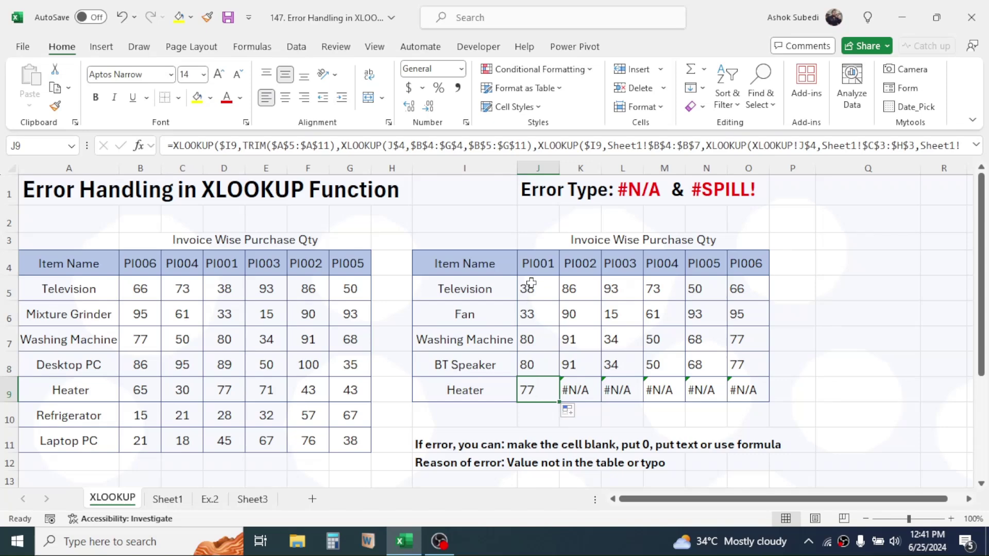
pyautogui.moveTo(530, 287); pyautogui.dragTo(761, 401)
pyautogui.click(848, 345)
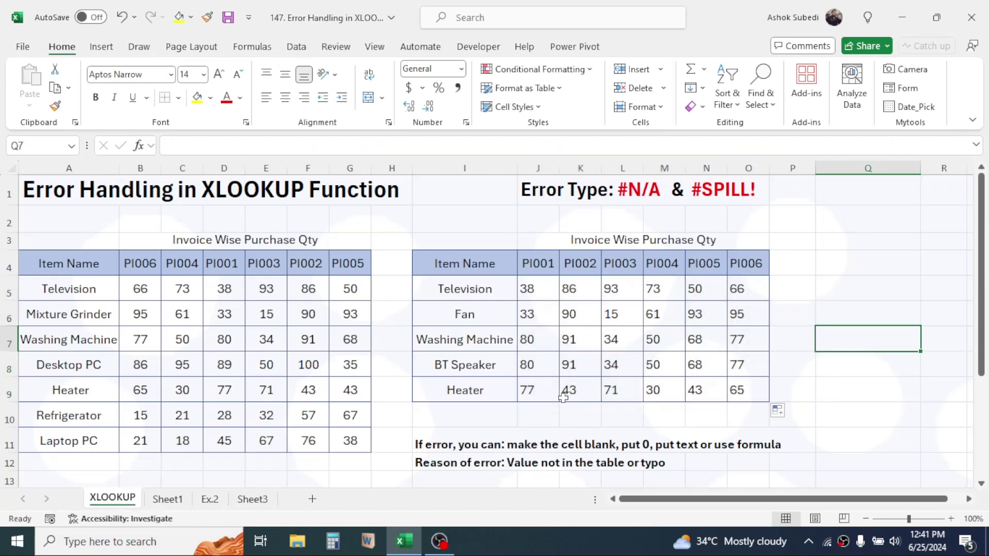
# - Check the filled Heater quantities in J9:O9 against the Heater row of the source table
pyautogui.click(548, 392)
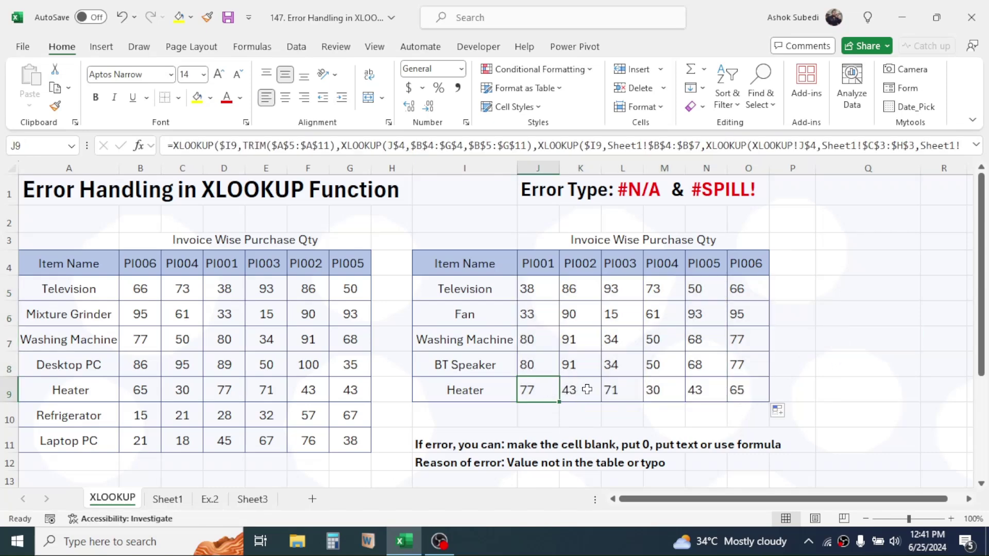
pyautogui.click(41, 381)
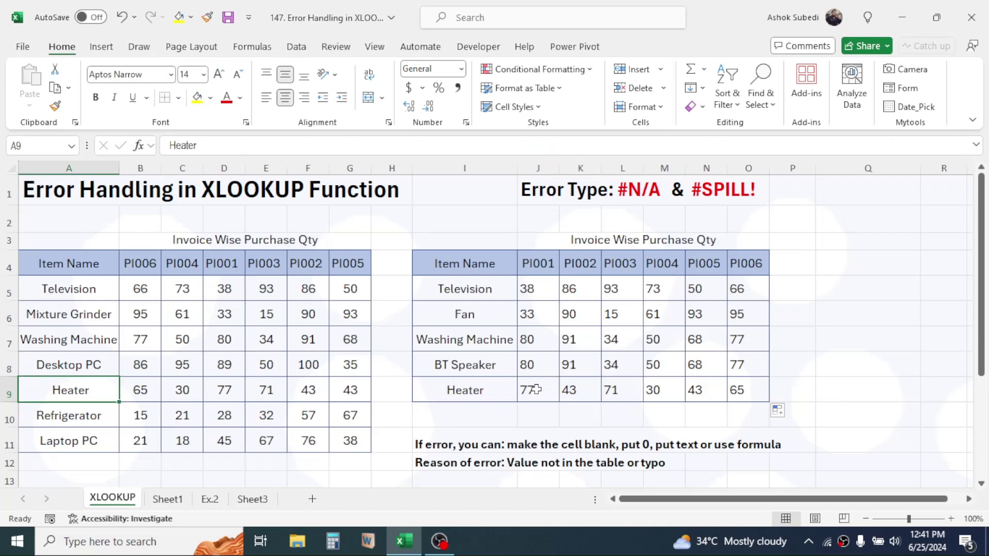
pyautogui.moveTo(536, 390); pyautogui.dragTo(742, 389)
pyautogui.click(854, 287)
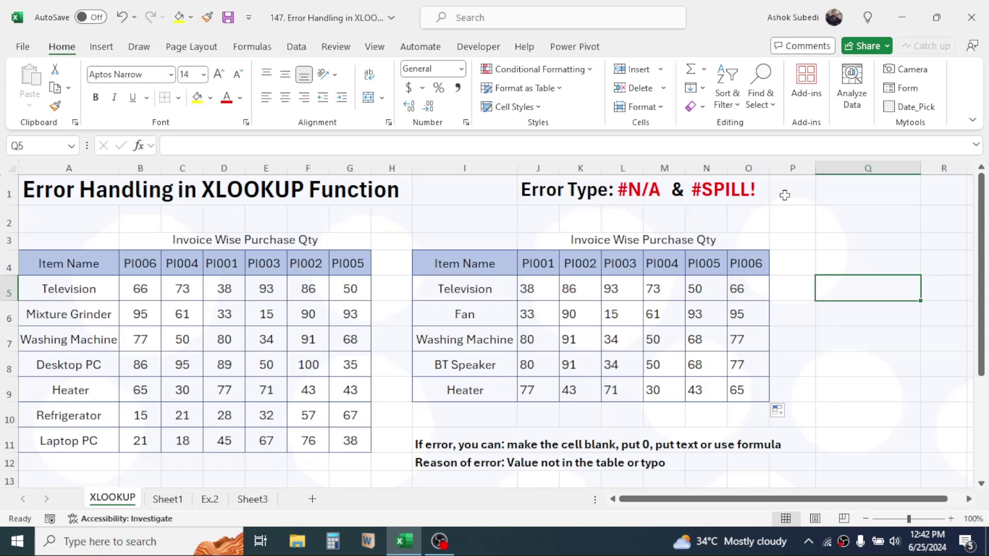
# - Examine the item names and invoice headers of the Ex.2 purchase table and the item list on Sheet3
pyautogui.click(212, 499)
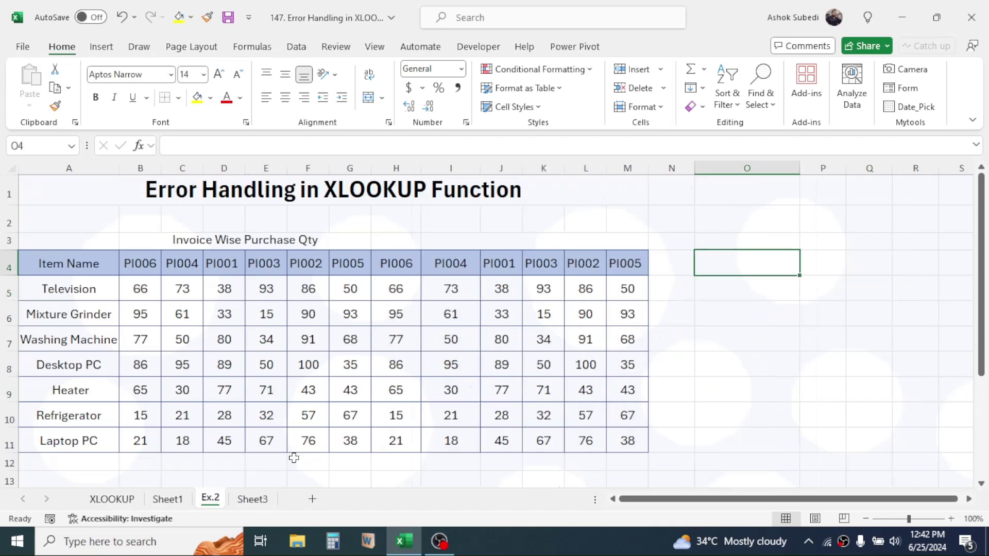
pyautogui.click(525, 301)
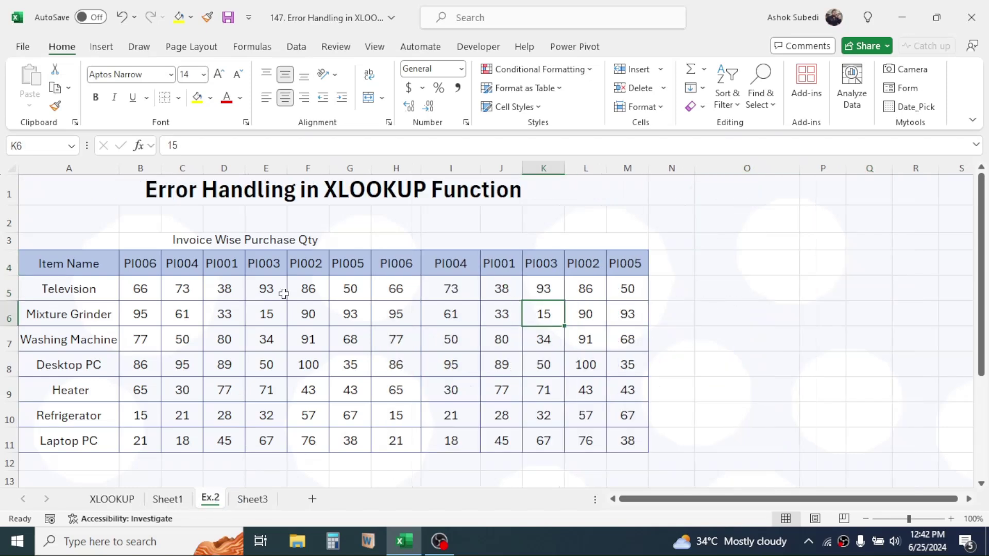
pyautogui.click(111, 363)
pyautogui.moveTo(87, 271); pyautogui.dragTo(111, 443)
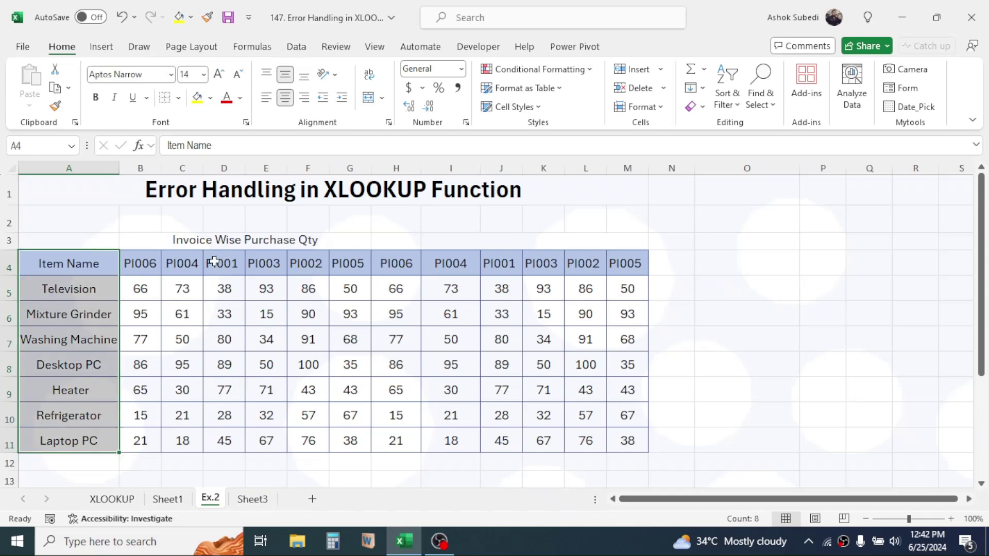
pyautogui.moveTo(148, 257); pyautogui.dragTo(638, 264)
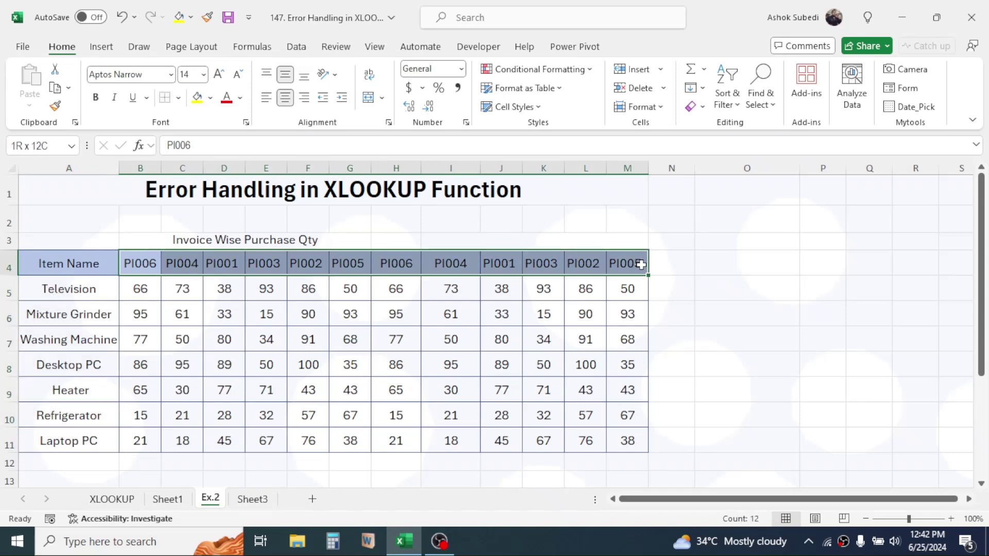
pyautogui.click(253, 498)
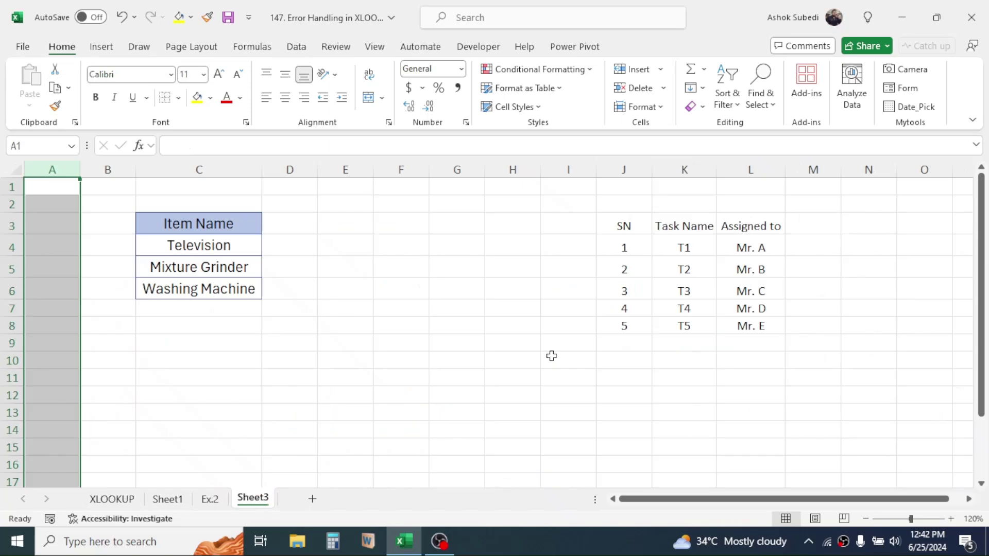
pyautogui.click(466, 341)
pyautogui.click(286, 248)
pyautogui.click(331, 250)
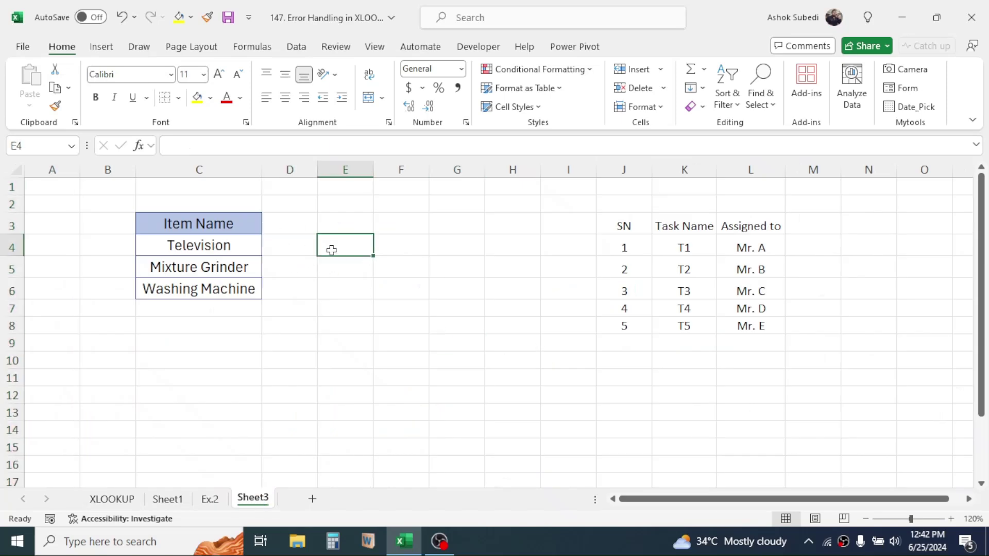
# - Compare the Ex.2 purchase quantities with the Television, Mixture Grinder and Washing Machine items listed on Sheet3
pyautogui.click(211, 499)
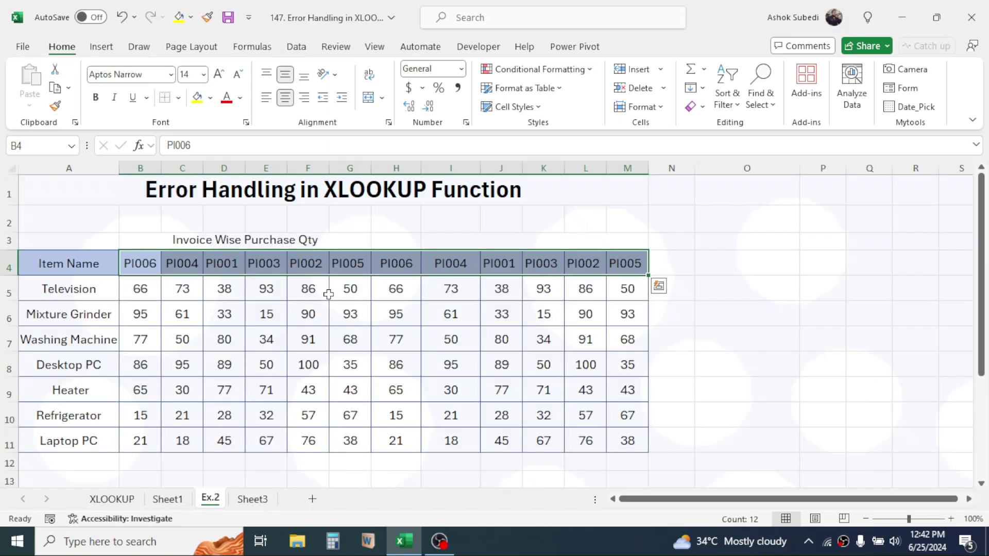
pyautogui.click(163, 296)
pyautogui.click(255, 289)
pyautogui.click(253, 499)
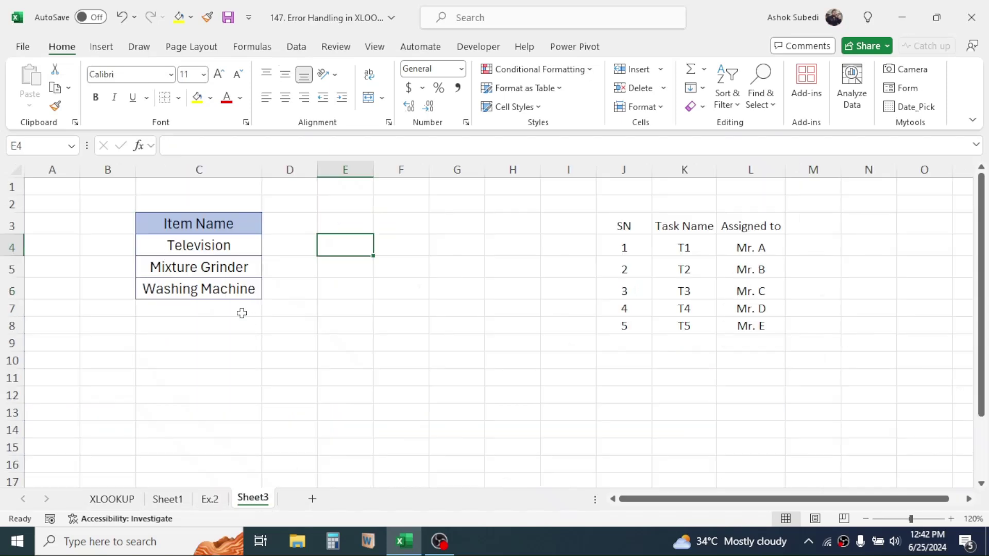
pyautogui.click(207, 247)
pyautogui.click(198, 269)
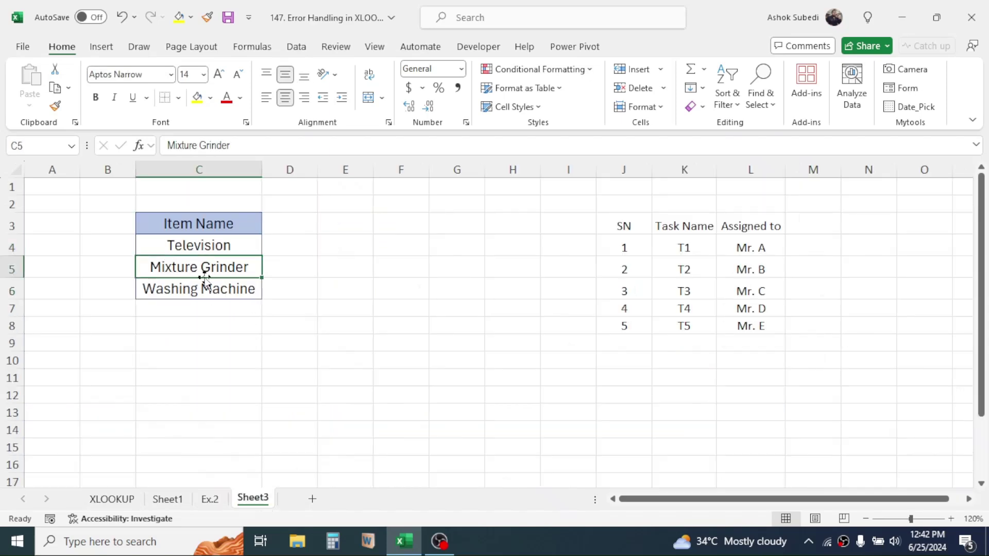
pyautogui.click(199, 295)
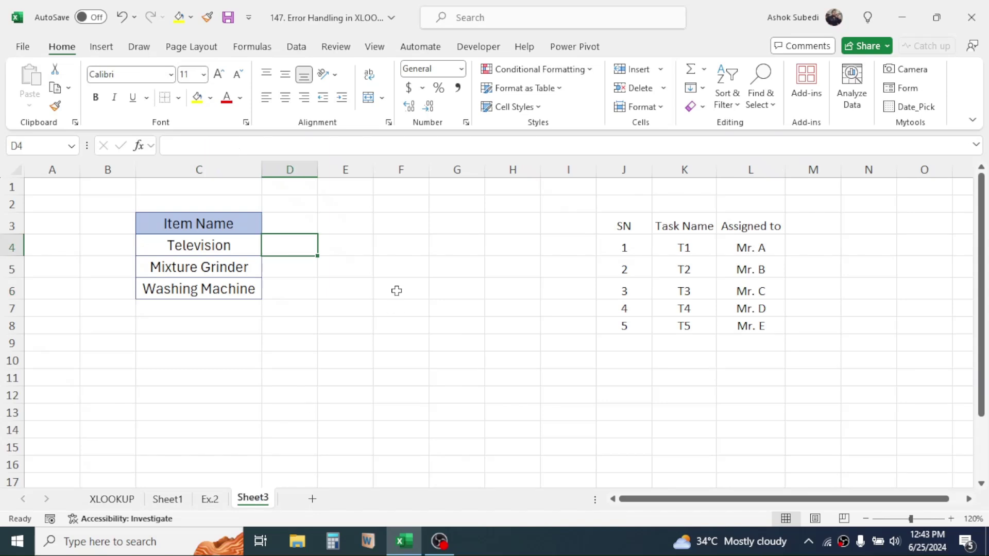
# - Review the PI006, PI004 and PI001 columns on Ex.2 and the empty cells beside the Sheet3 item list
pyautogui.click(210, 498)
pyautogui.click(155, 260)
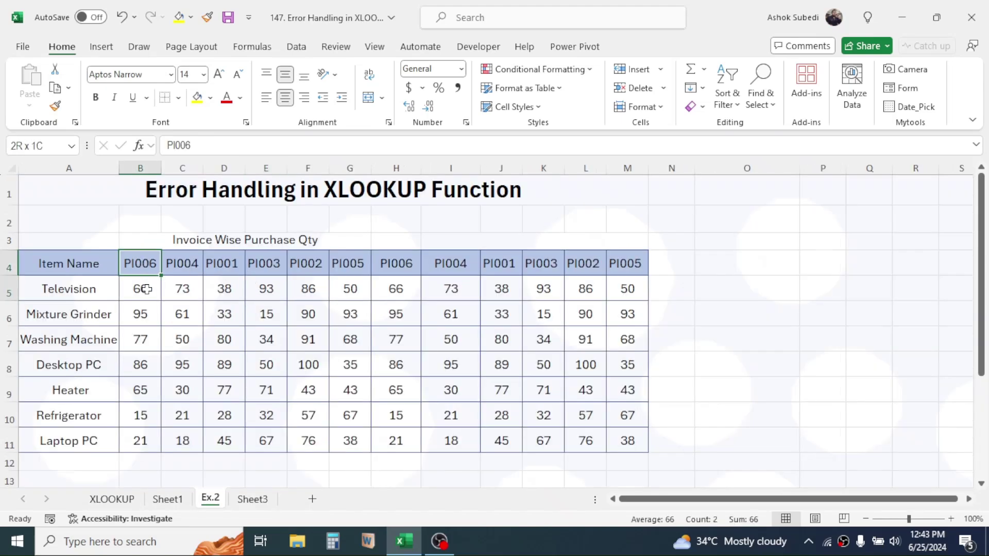
pyautogui.click(182, 265)
pyautogui.moveTo(225, 286); pyautogui.dragTo(242, 317)
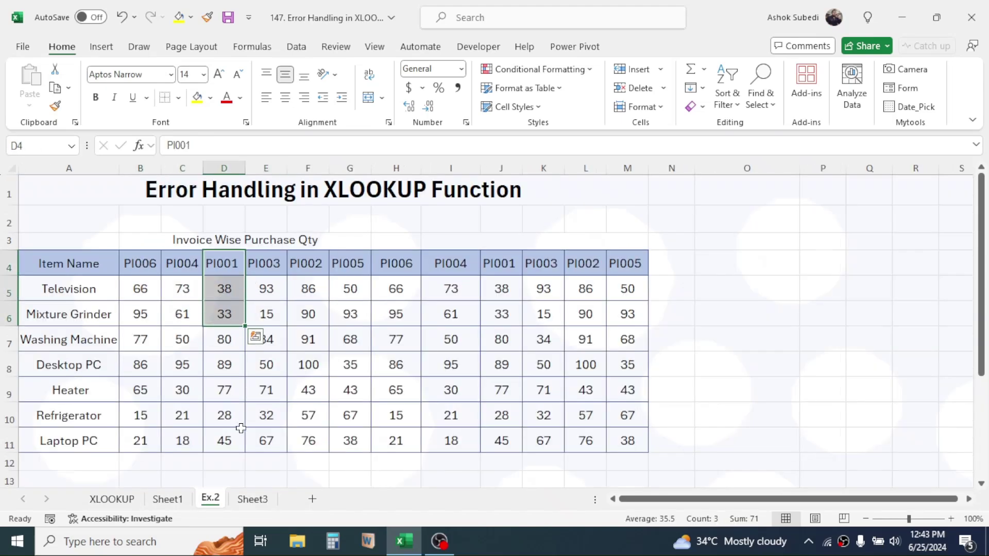
pyautogui.click(253, 498)
pyautogui.moveTo(297, 227); pyautogui.dragTo(361, 267)
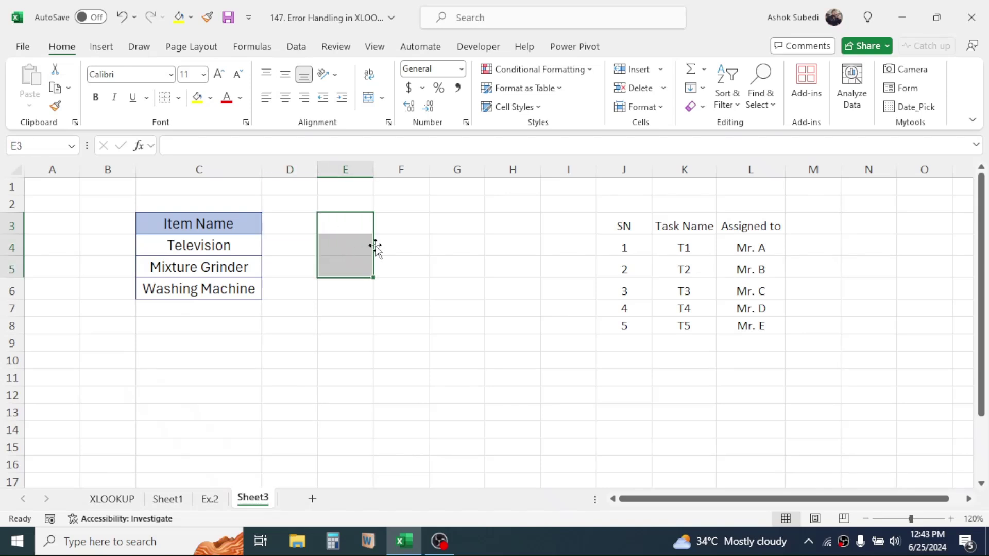
pyautogui.click(395, 227)
pyautogui.moveTo(461, 227); pyautogui.dragTo(461, 293)
# - Start an XLOOKUP formula in D4 of Sheet3 with the Television cell C4 as the lookup value
pyautogui.click(300, 250)
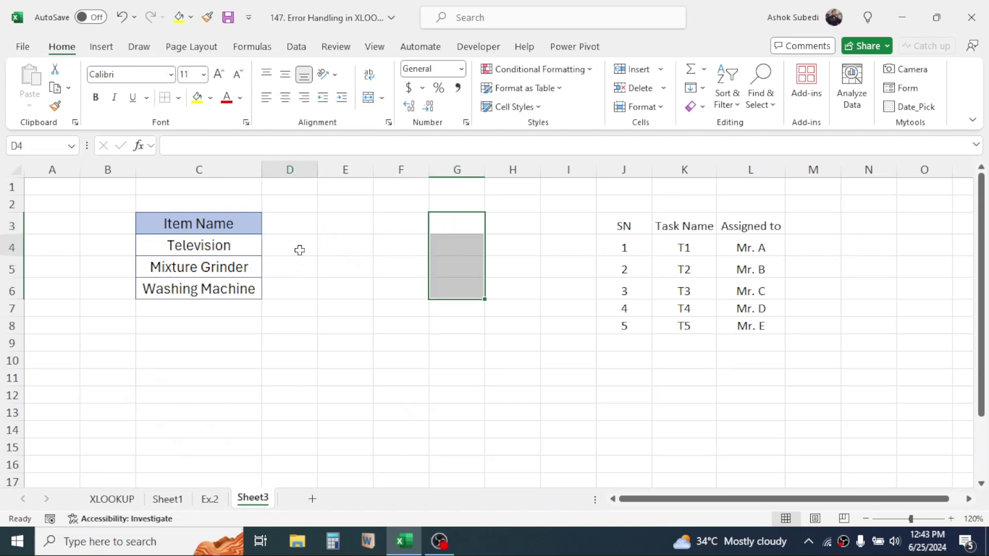
pyautogui.write('=')
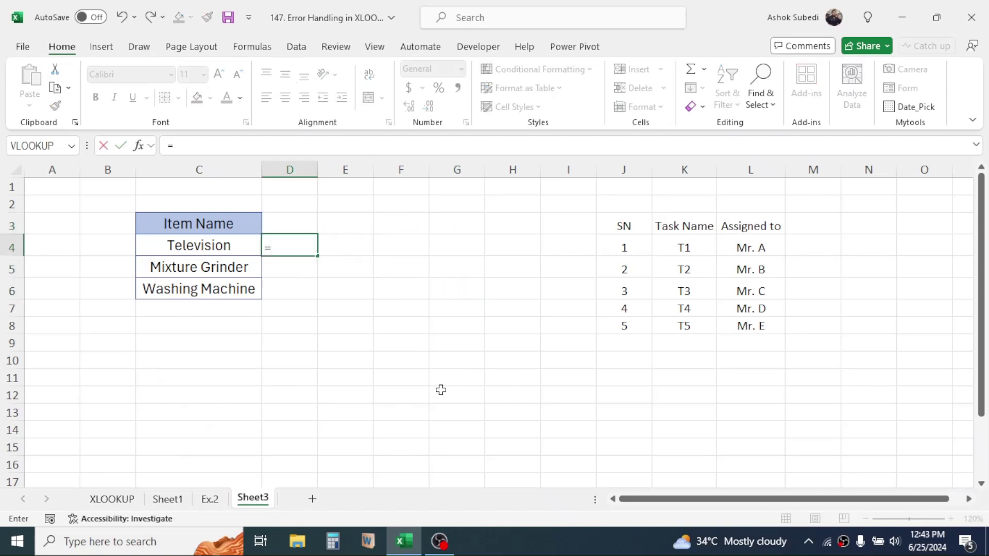
pyautogui.write('XLOOKUP')
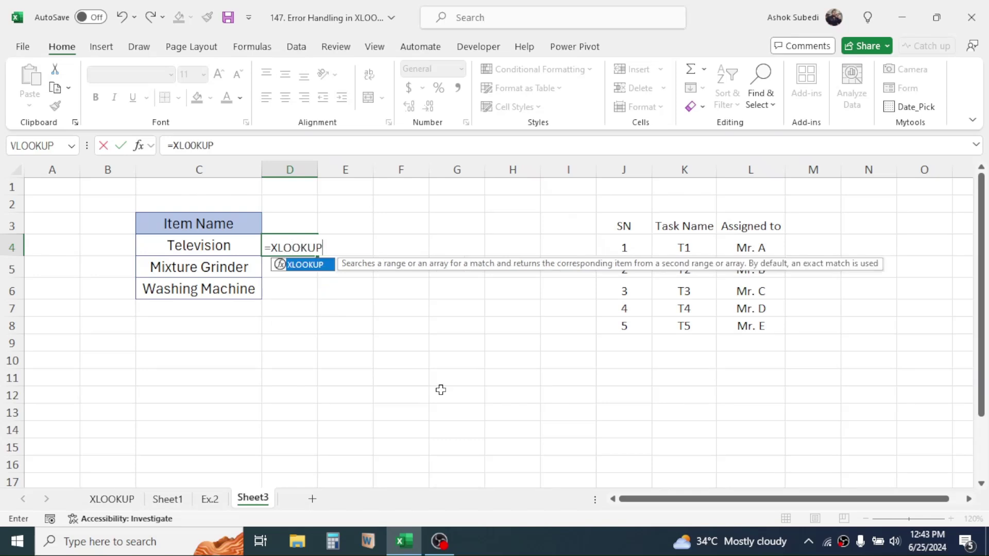
pyautogui.write('(')
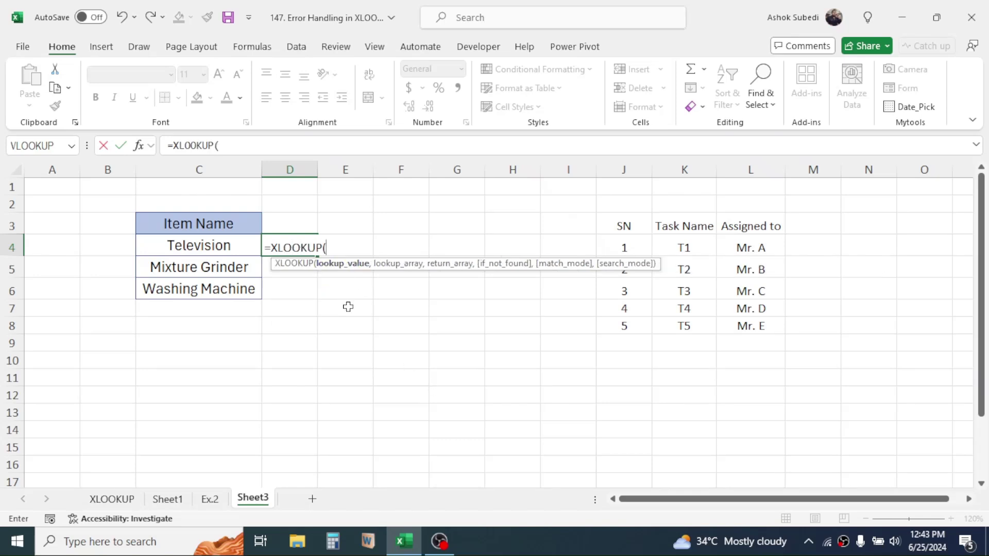
pyautogui.click(201, 247)
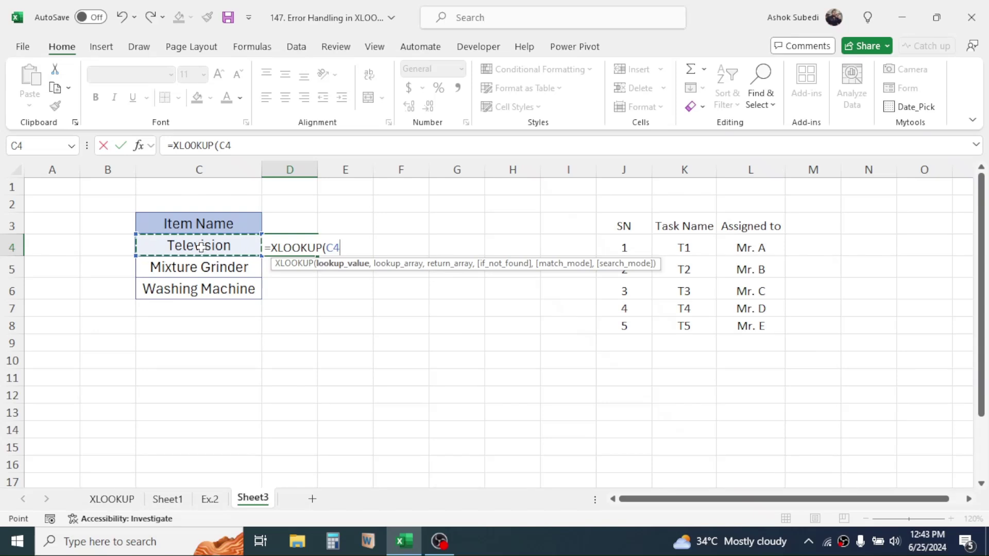
pyautogui.write(',')
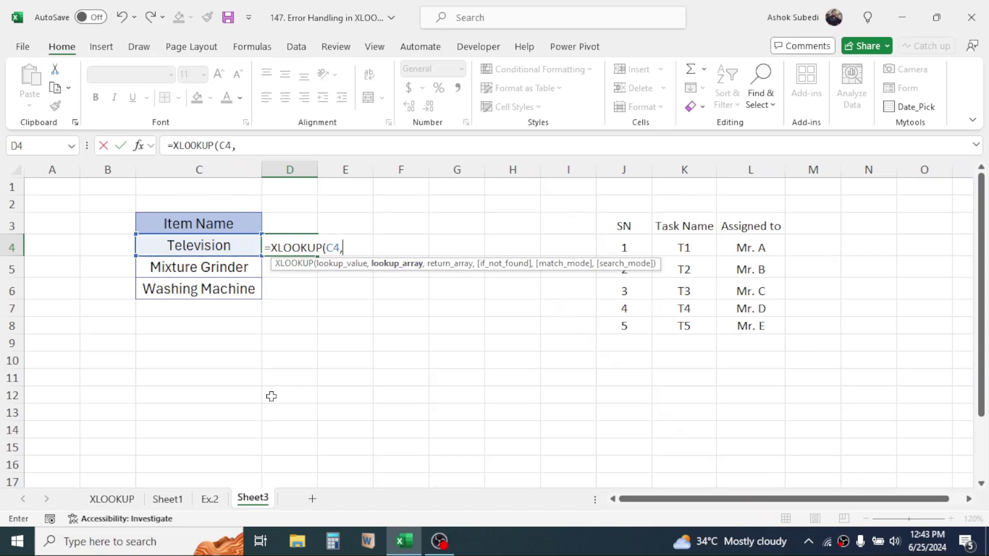
# - Complete the formula with absolute Ex.2 ranges $A$5:$A$11 as lookup array and $B$5:$M$11 as return array, and enter it
pyautogui.click(210, 499)
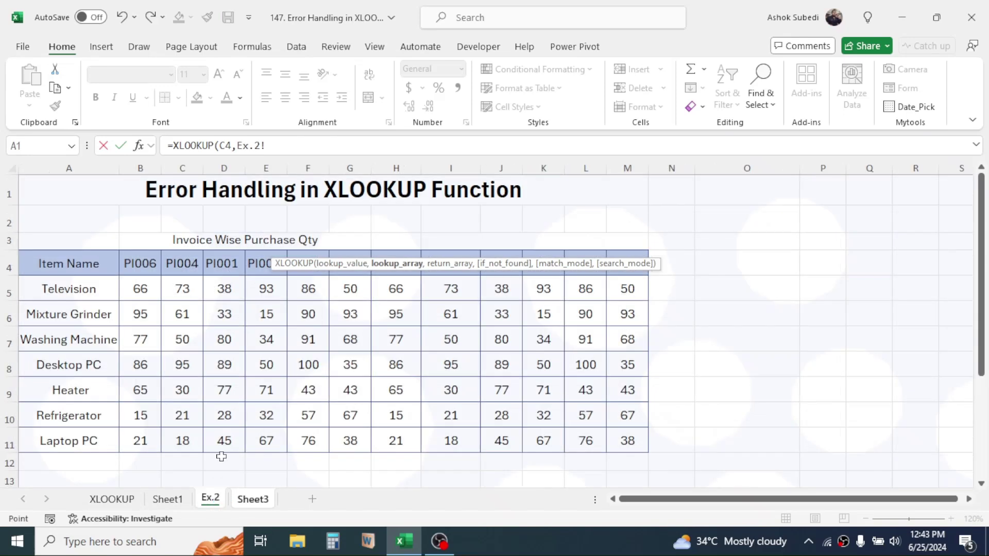
pyautogui.moveTo(78, 288); pyautogui.dragTo(84, 441)
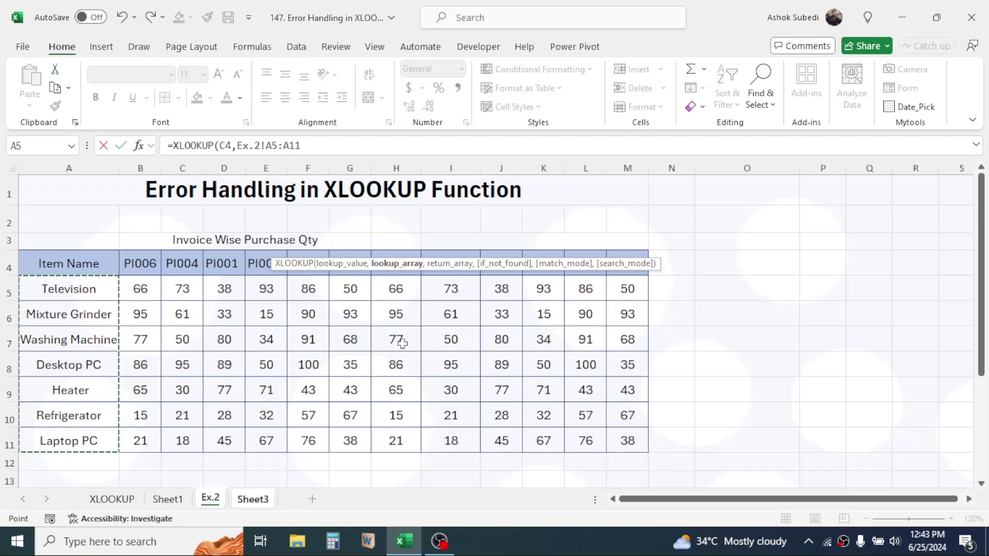
pyautogui.press('F4')
pyautogui.write(',')
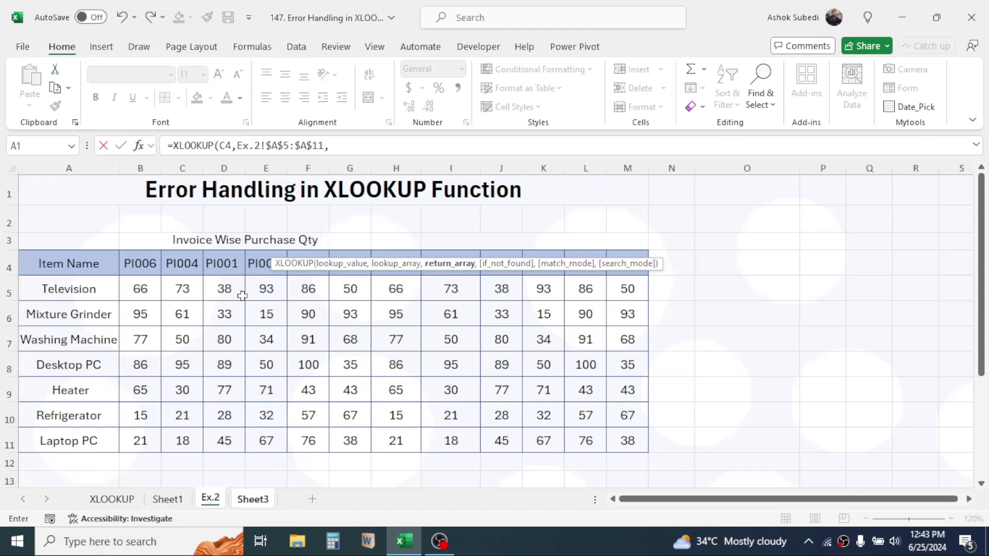
pyautogui.moveTo(137, 288); pyautogui.dragTo(624, 444)
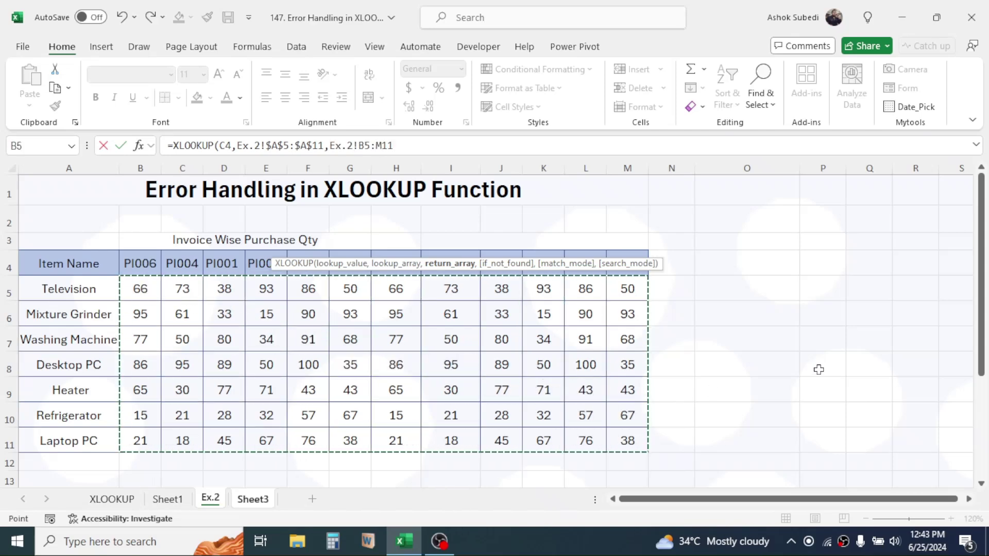
pyautogui.press('F4')
pyautogui.write(')')
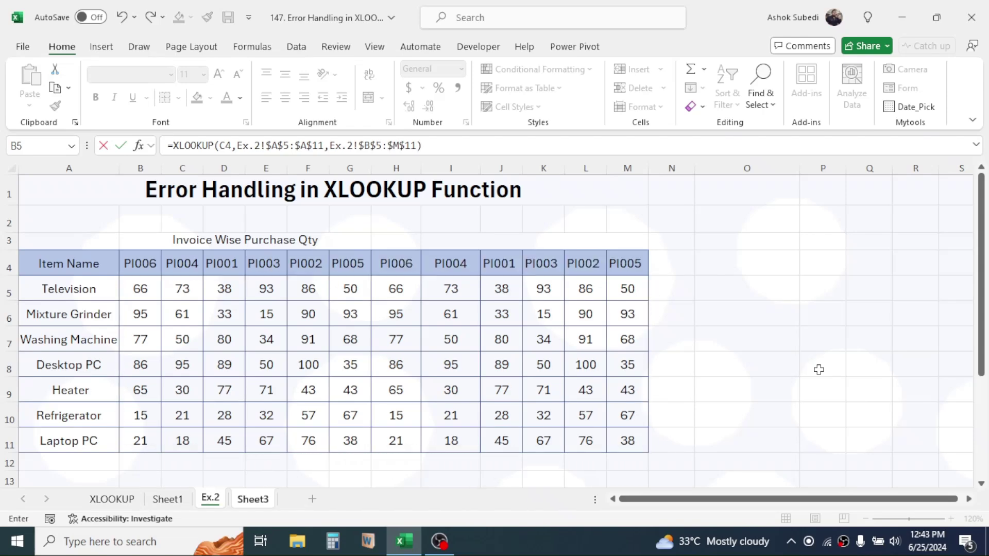
pyautogui.press('Return')
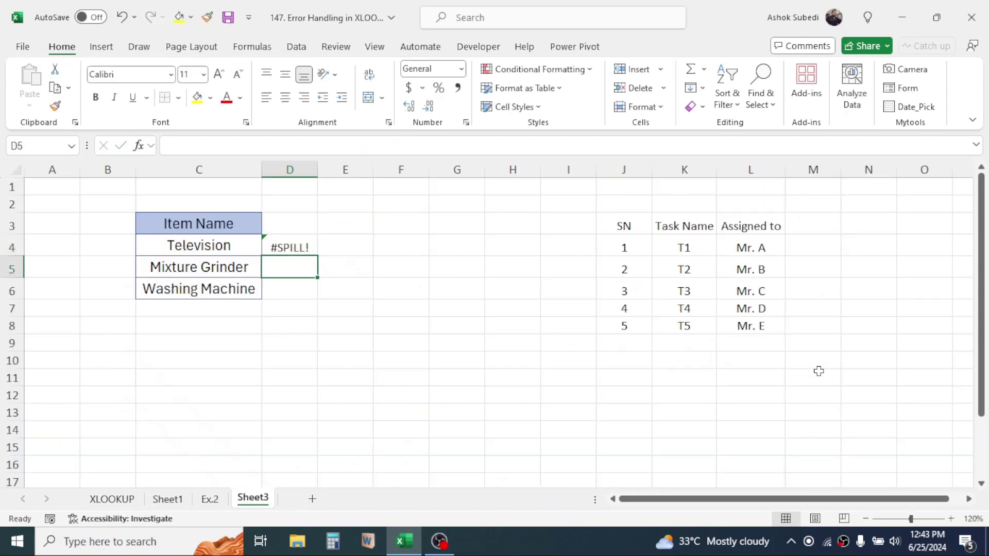
# - Examine the spill range of the D4 formula and the task table in J3:L8 that it overlaps
pyautogui.click(288, 245)
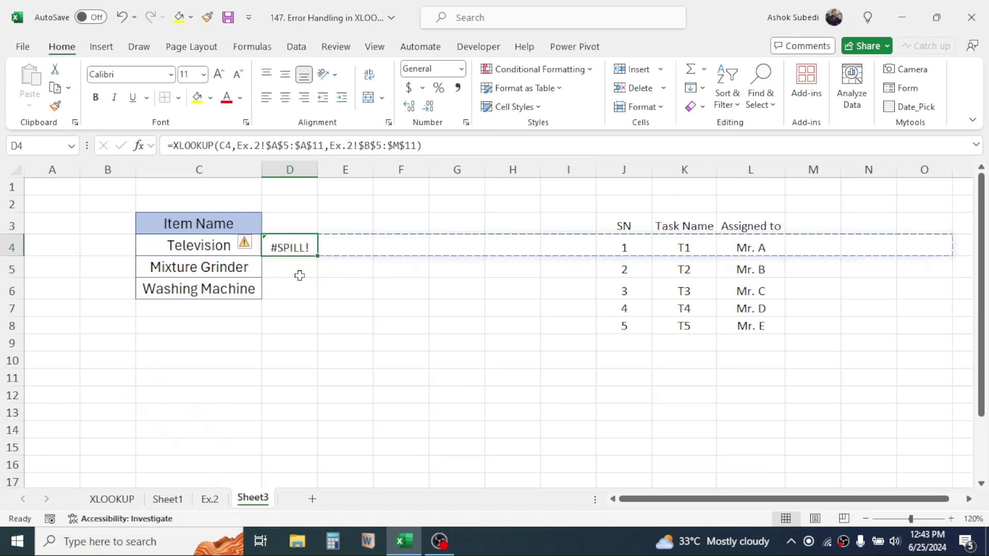
pyautogui.click(346, 284)
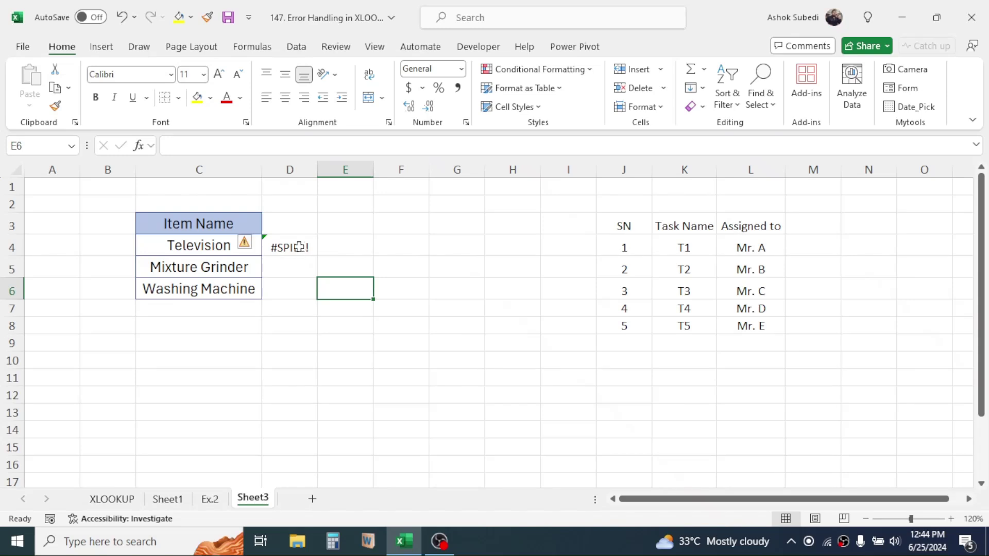
pyautogui.click(296, 241)
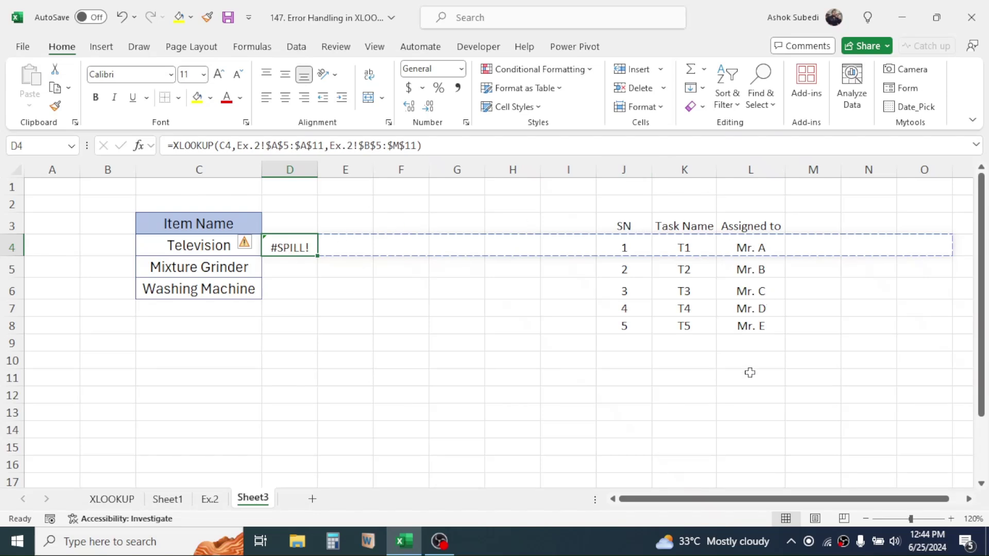
pyautogui.click(733, 380)
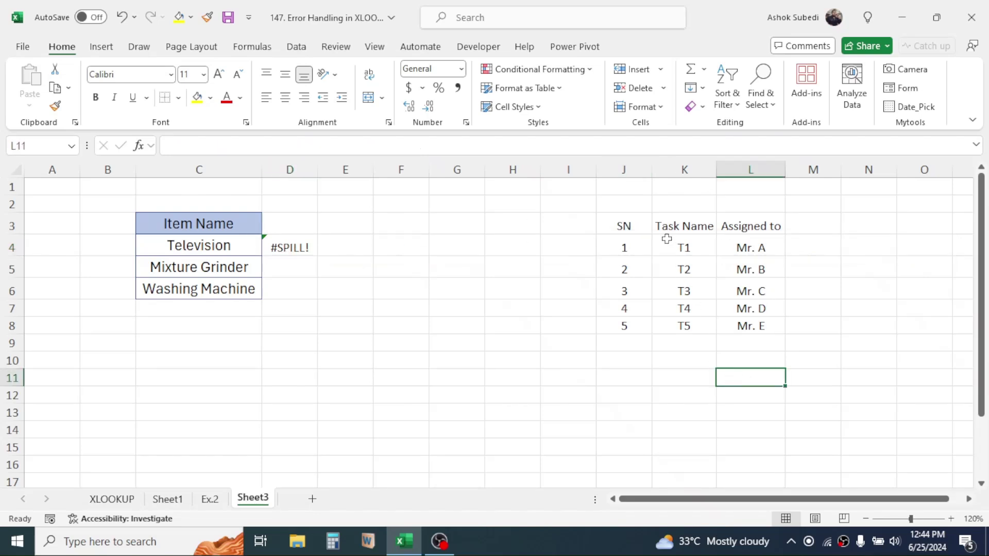
pyautogui.moveTo(623, 226); pyautogui.dragTo(757, 291)
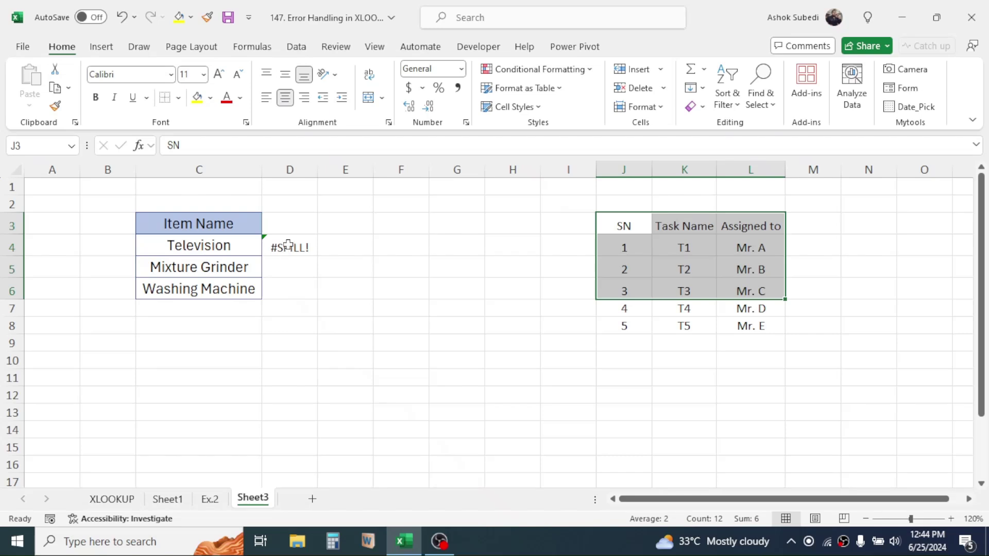
pyautogui.click(288, 245)
pyautogui.click(737, 394)
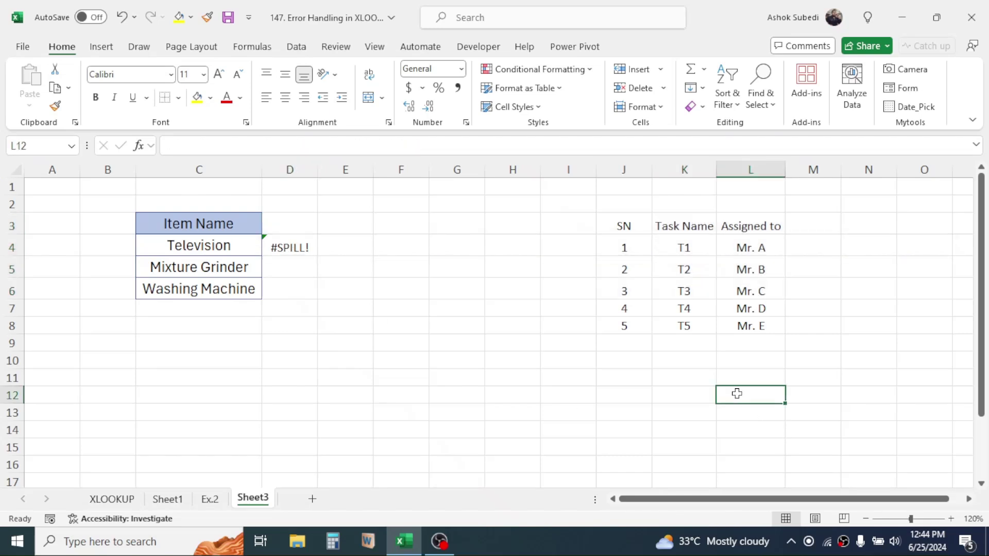
pyautogui.click(288, 246)
pyautogui.click(702, 398)
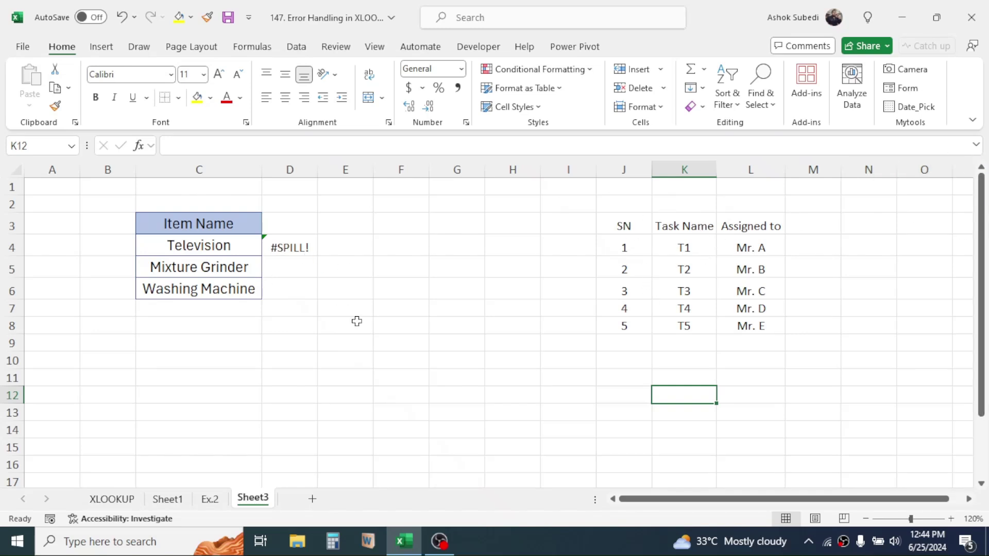
# - Insert four blank columns at F:I on Sheet3 to shift the task table away from the item list
pyautogui.click(395, 170)
pyautogui.moveTo(394, 170); pyautogui.dragTo(565, 170)
pyautogui.rightClick(562, 171)
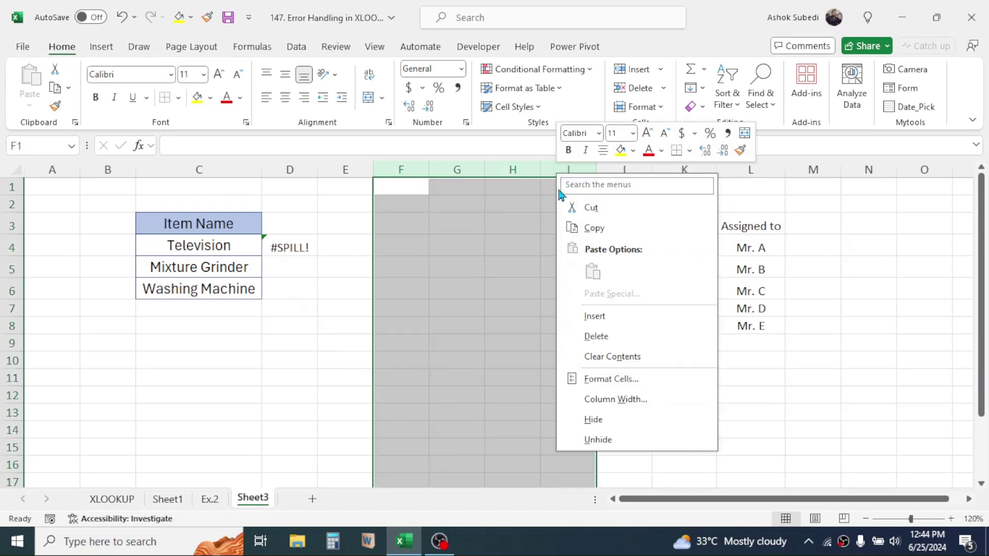
pyautogui.click(589, 316)
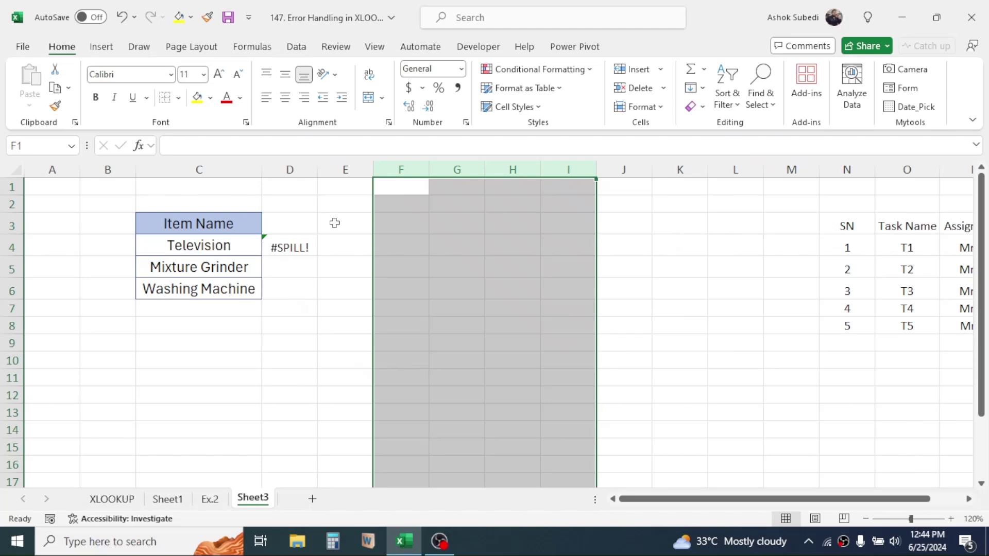
# - Check the spill range of D4 against the task table and insert three more blank columns at J:L
pyautogui.click(292, 250)
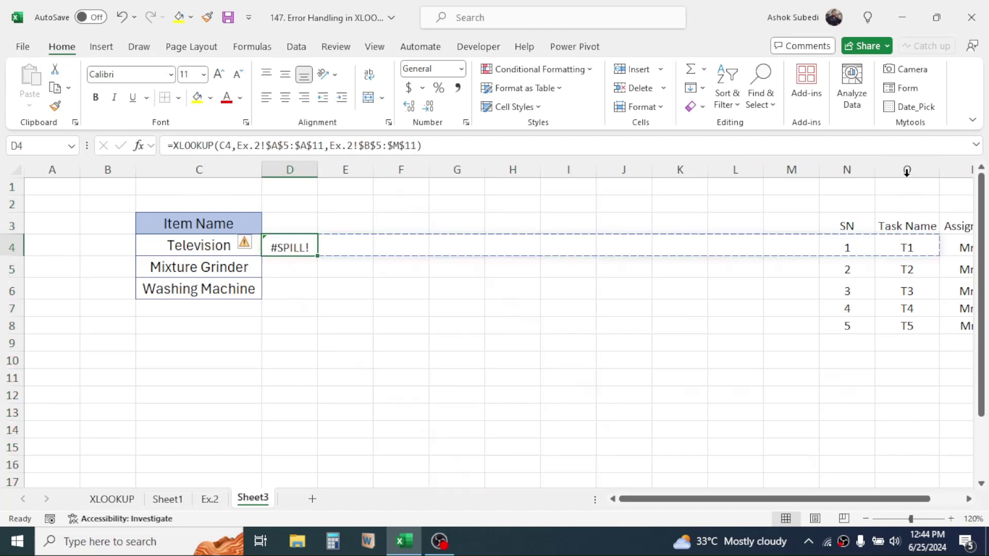
pyautogui.click(841, 396)
pyautogui.moveTo(626, 170); pyautogui.dragTo(721, 170)
pyautogui.rightClick(721, 173)
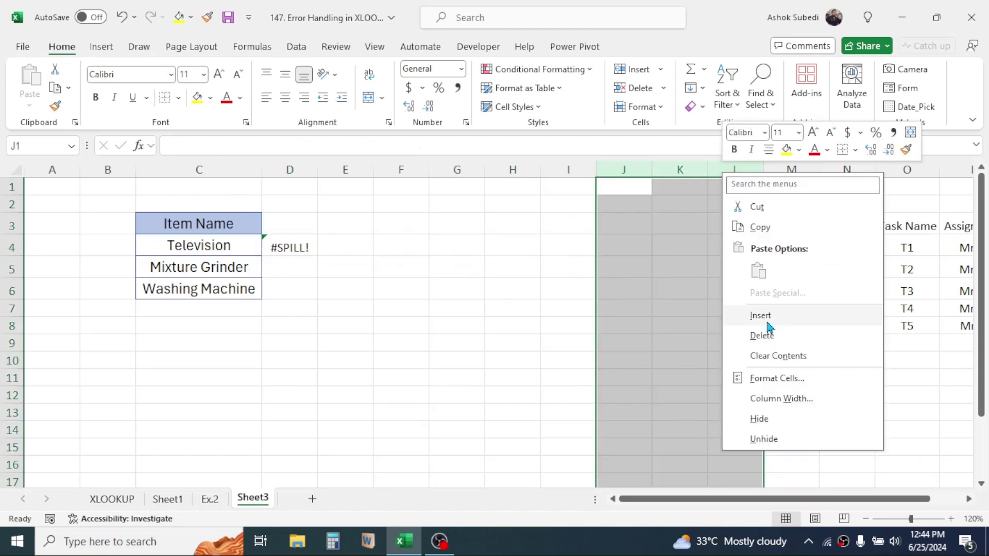
pyautogui.click(761, 315)
pyautogui.click(899, 379)
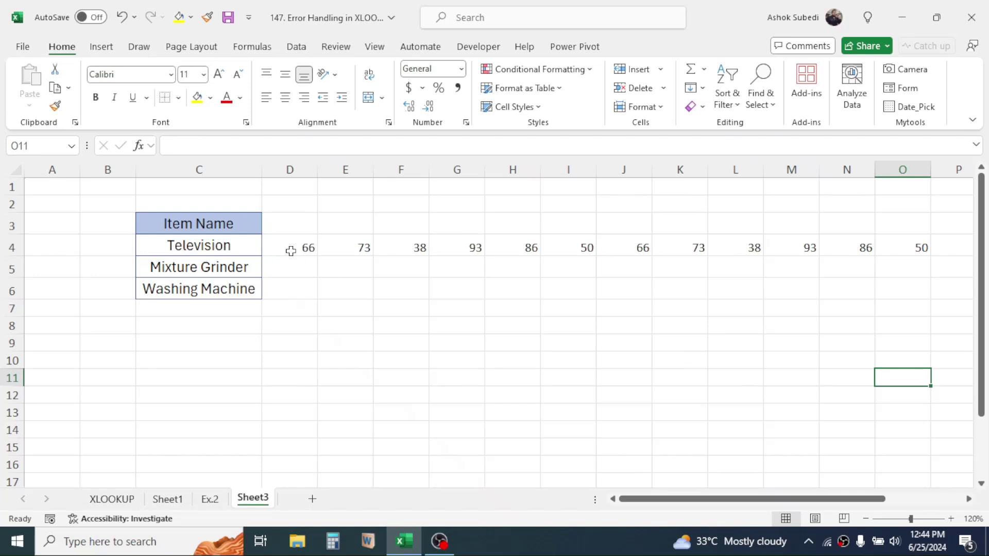
# - Fill the Television lookup down to the Mixture Grinder and Washing Machine rows, and return to the XLOOKUP sheet
pyautogui.moveTo(290, 251); pyautogui.dragTo(930, 301)
pyautogui.click(605, 372)
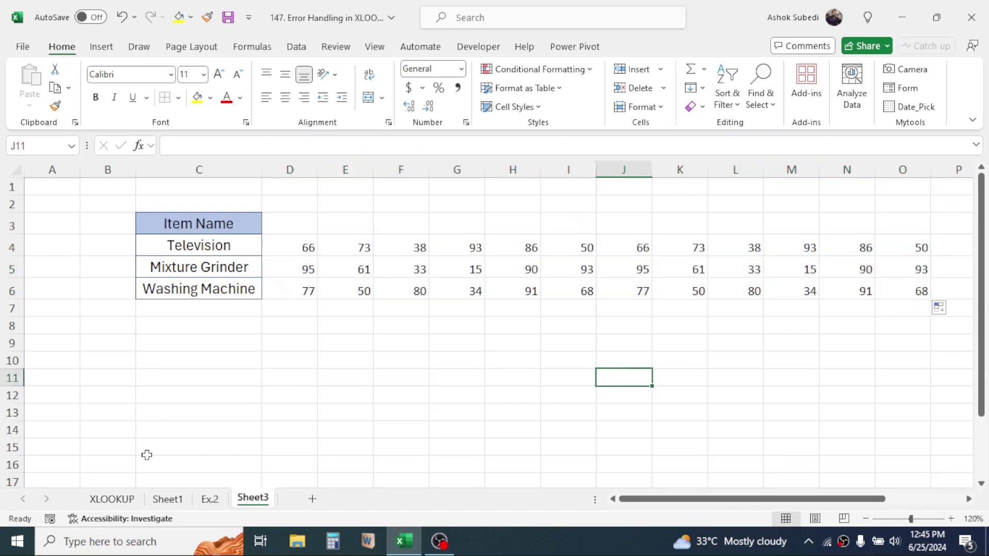
pyautogui.click(112, 498)
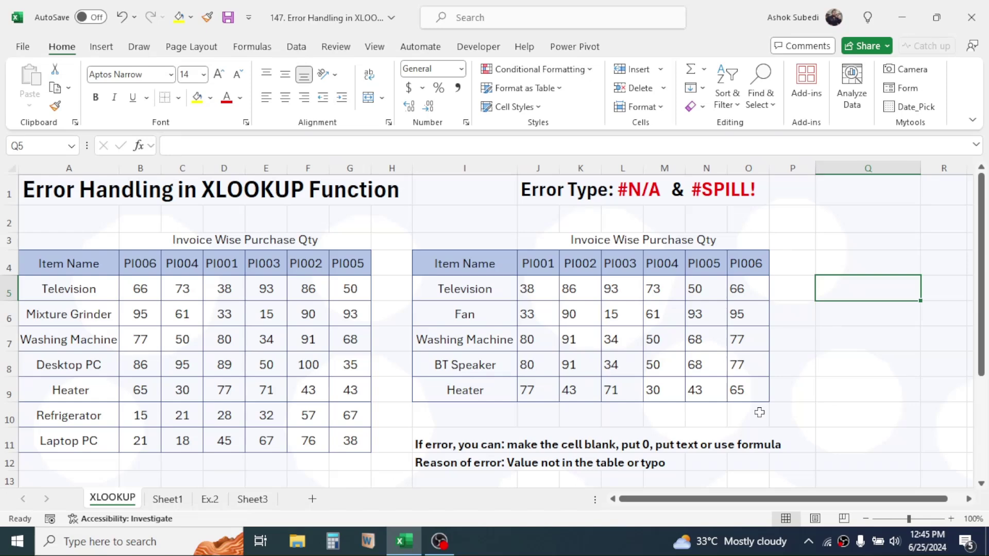